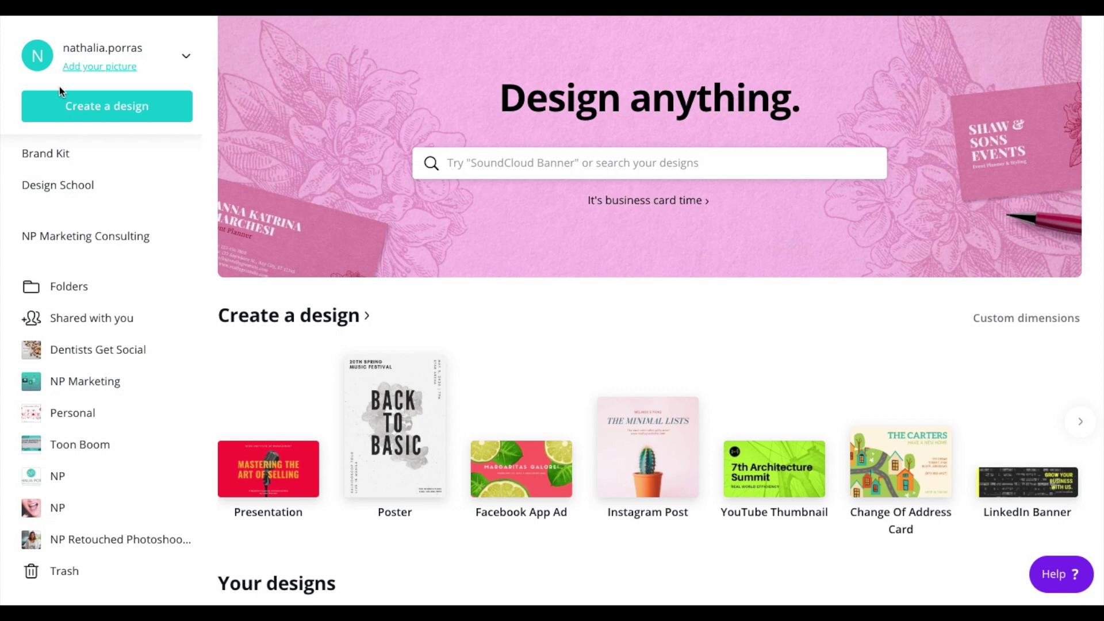
- From the Create a design list, choose Instagram Post to open a blank square design
left_click(102, 122)
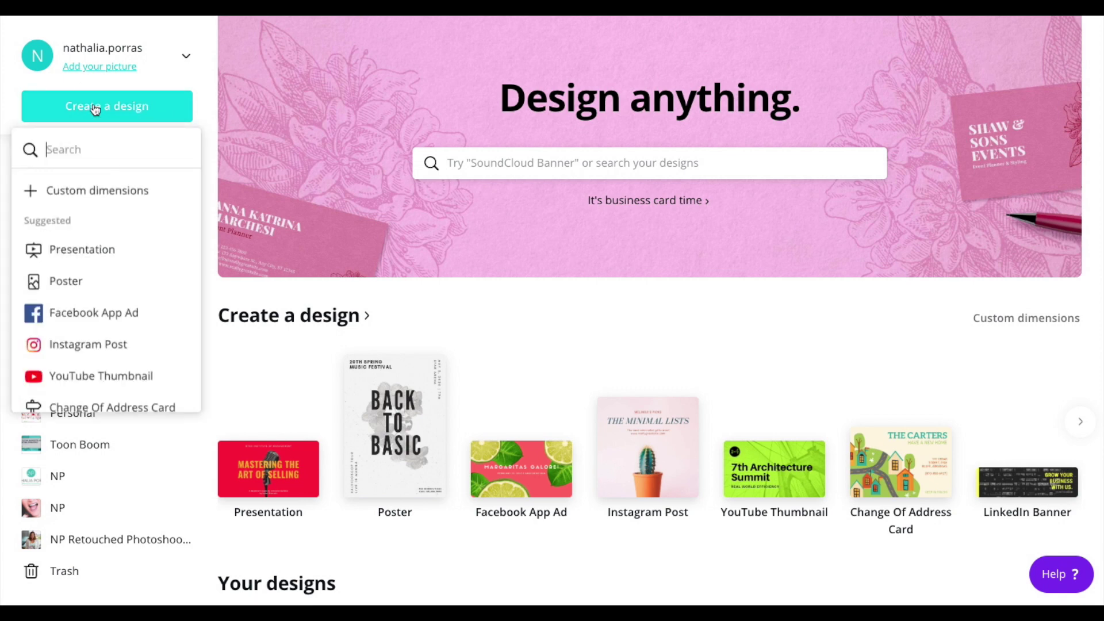
scroll(108, 302, "down", 2)
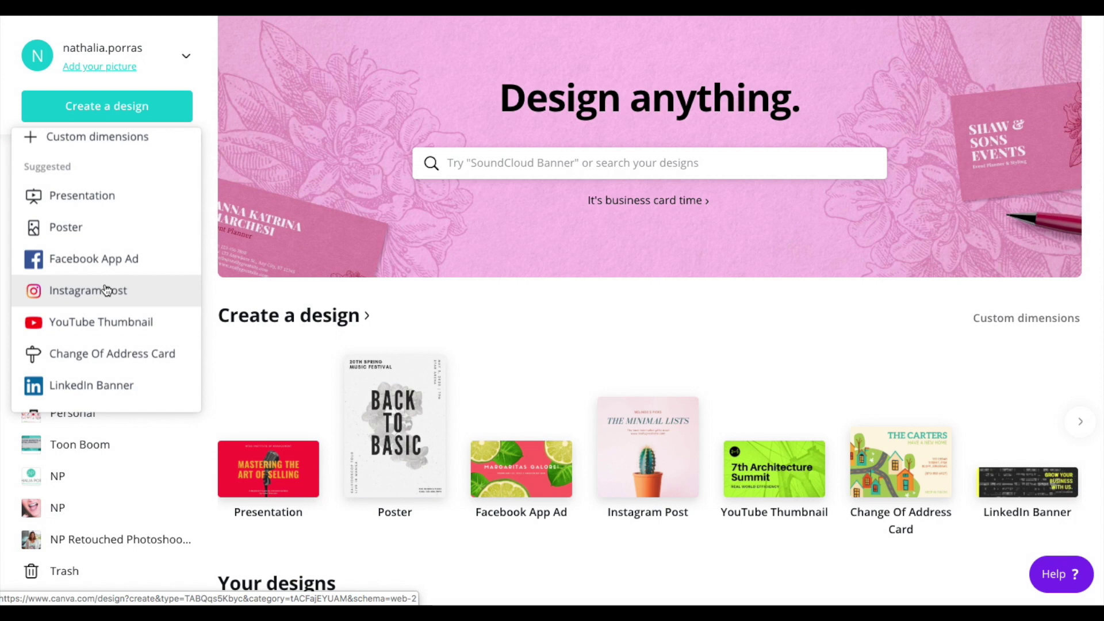
scroll(106, 289, "down", 2)
scroll(106, 289, "up", 1)
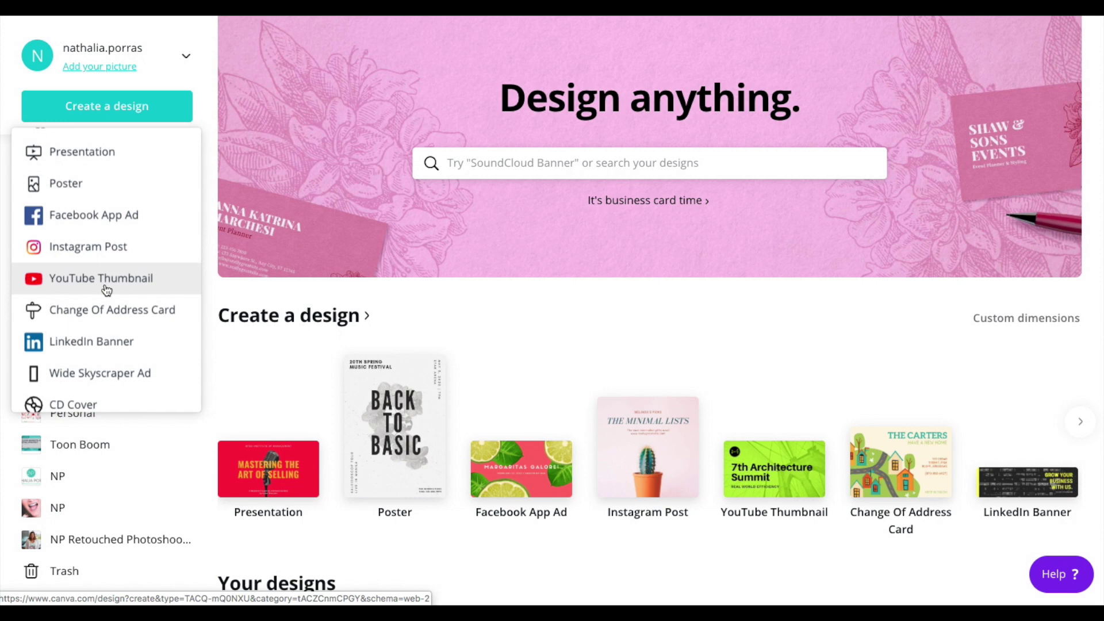
scroll(91, 305, "down", 4)
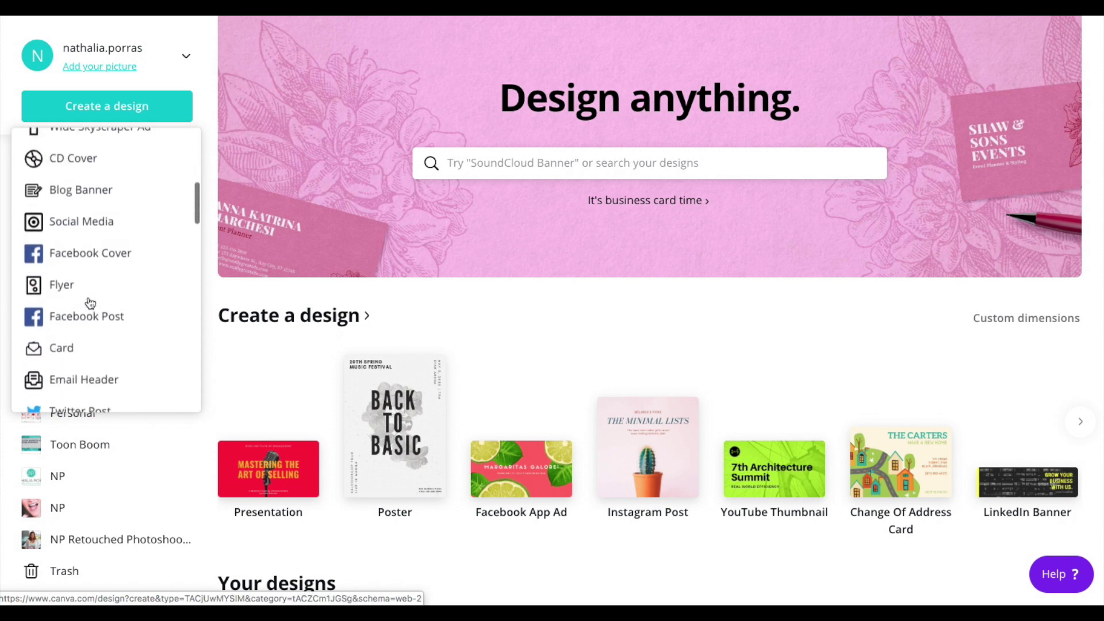
scroll(91, 303, "up", 1)
scroll(90, 303, "up", 4)
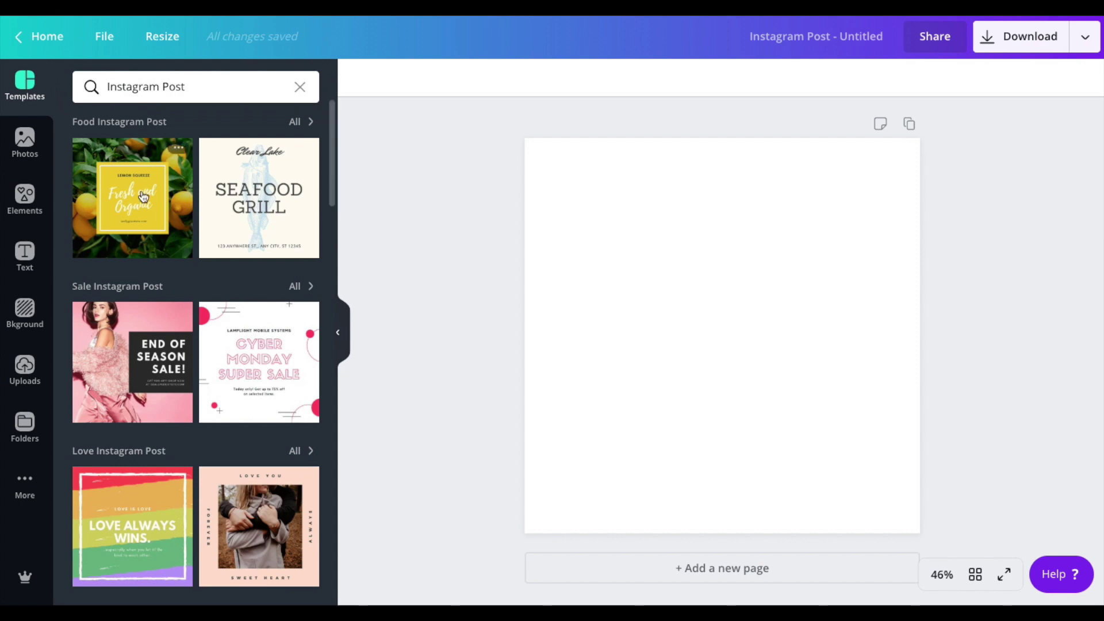
scroll(212, 209, "down", 6)
scroll(212, 209, "up", 6)
scroll(212, 209, "down", 3)
scroll(212, 210, "up", 3)
scroll(212, 209, "down", 5)
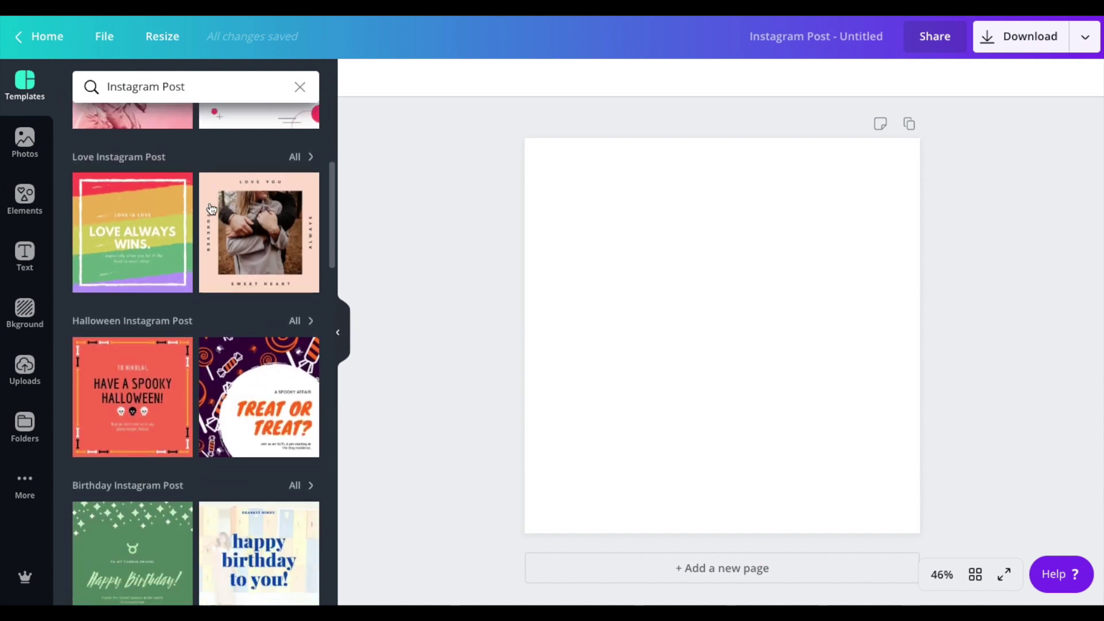
scroll(213, 209, "down", 3)
scroll(213, 210, "down", 1)
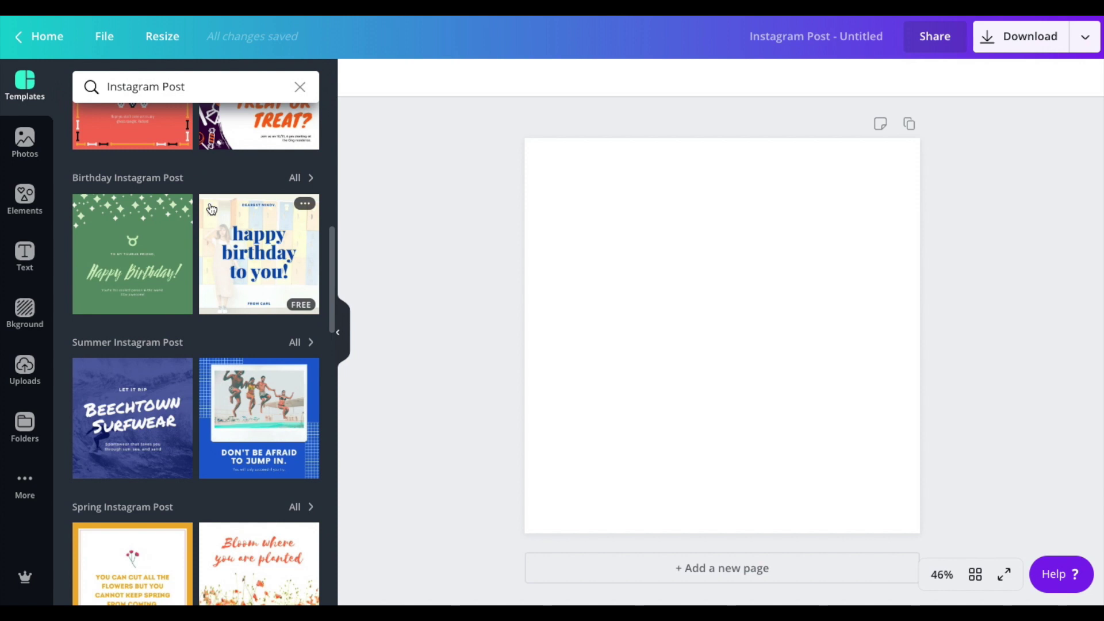
scroll(212, 210, "down", 5)
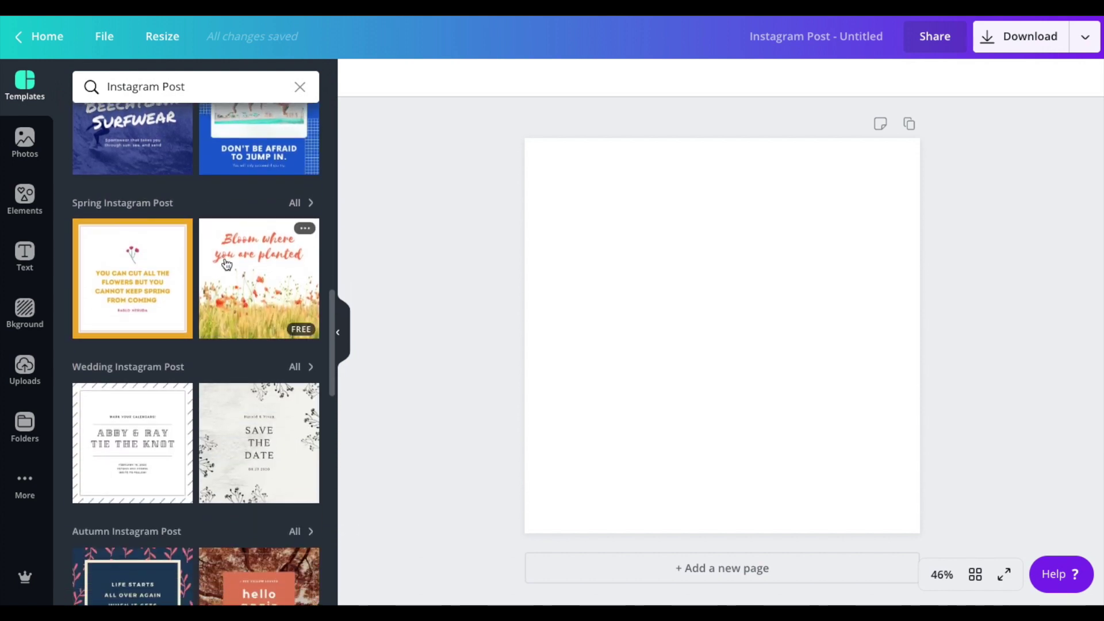
scroll(226, 264, "down", 3)
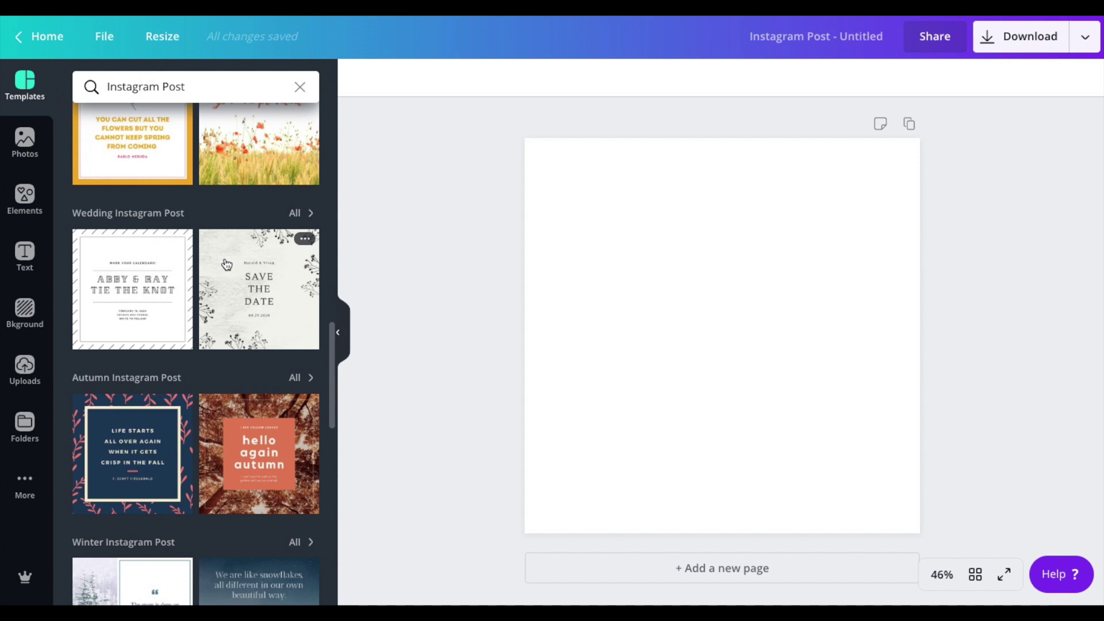
scroll(226, 264, "down", 13)
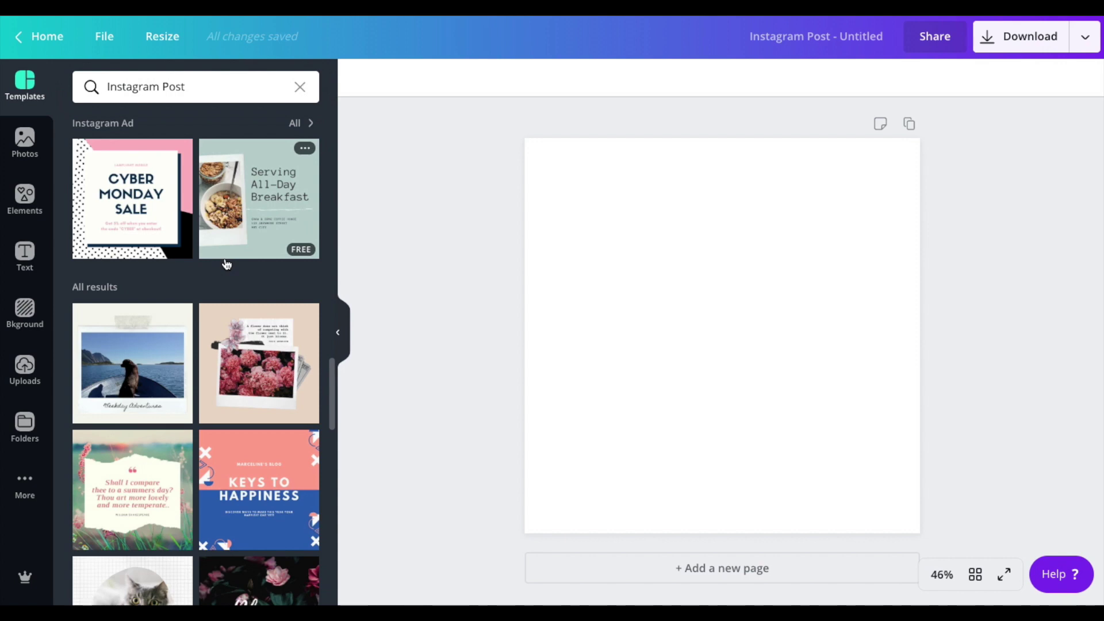
scroll(230, 210, "up", 15)
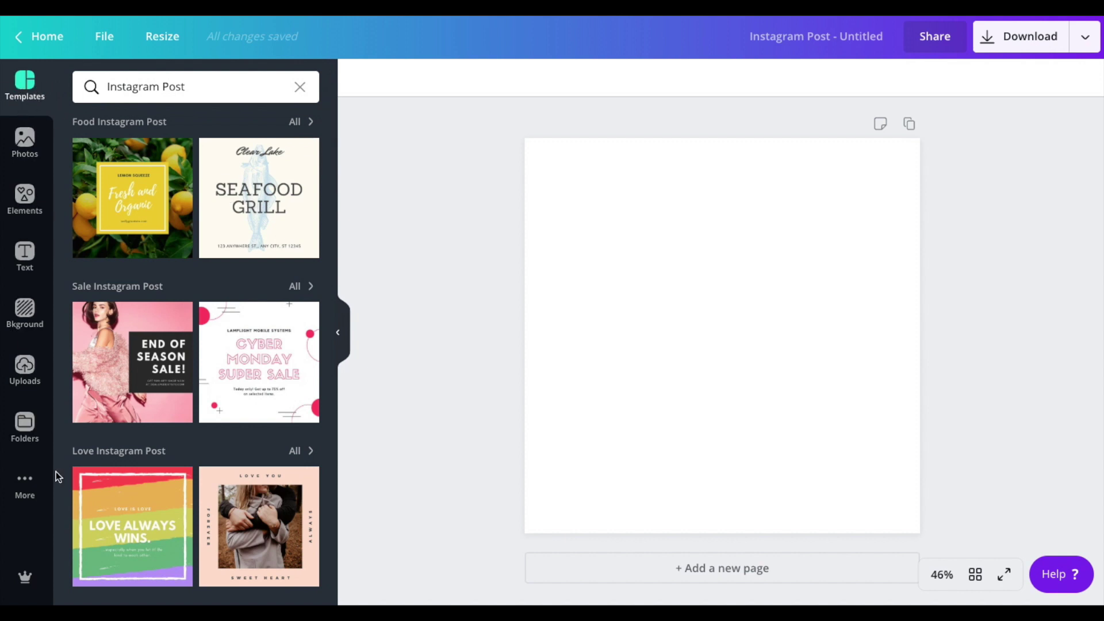
- Browse the Photos, Elements, Text, Background and Uploads panels, then return to Photos
left_click(26, 144)
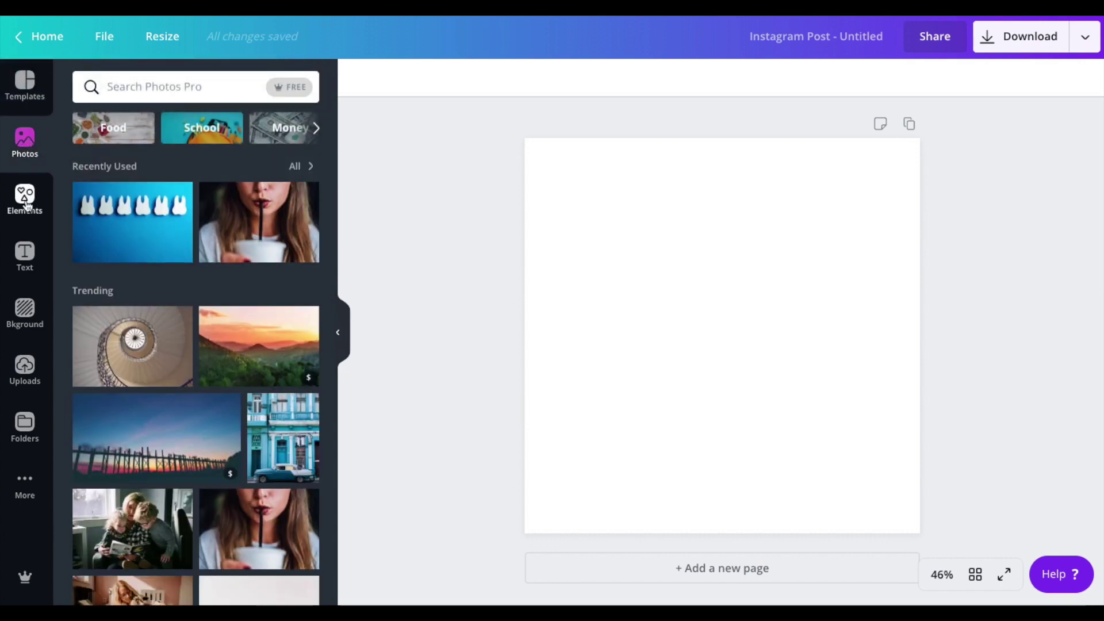
left_click(26, 201)
left_click(25, 255)
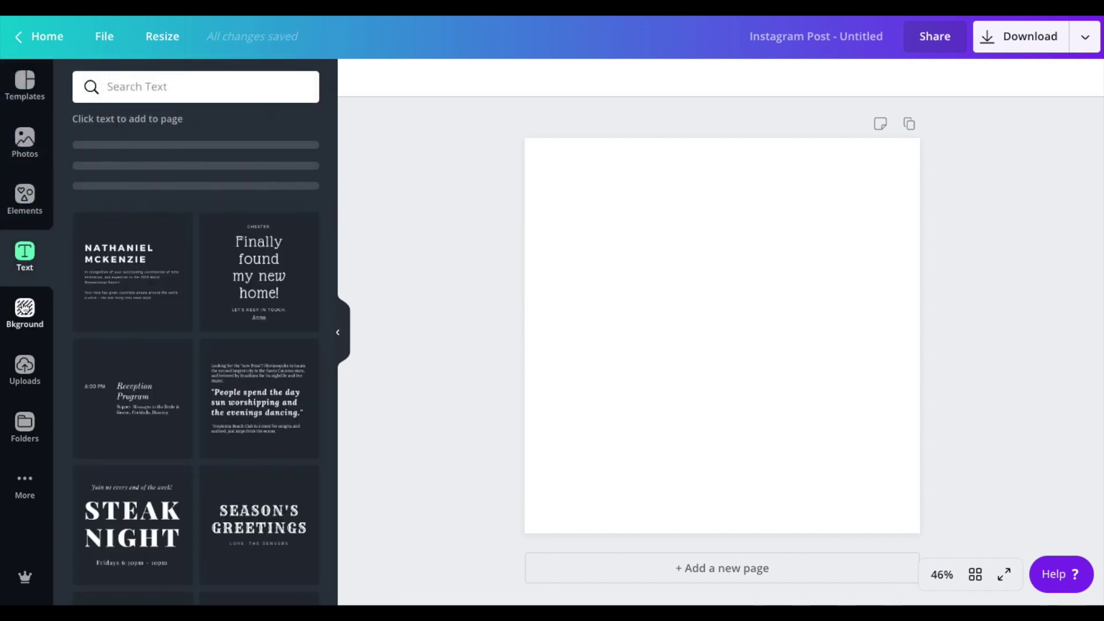
left_click(23, 310)
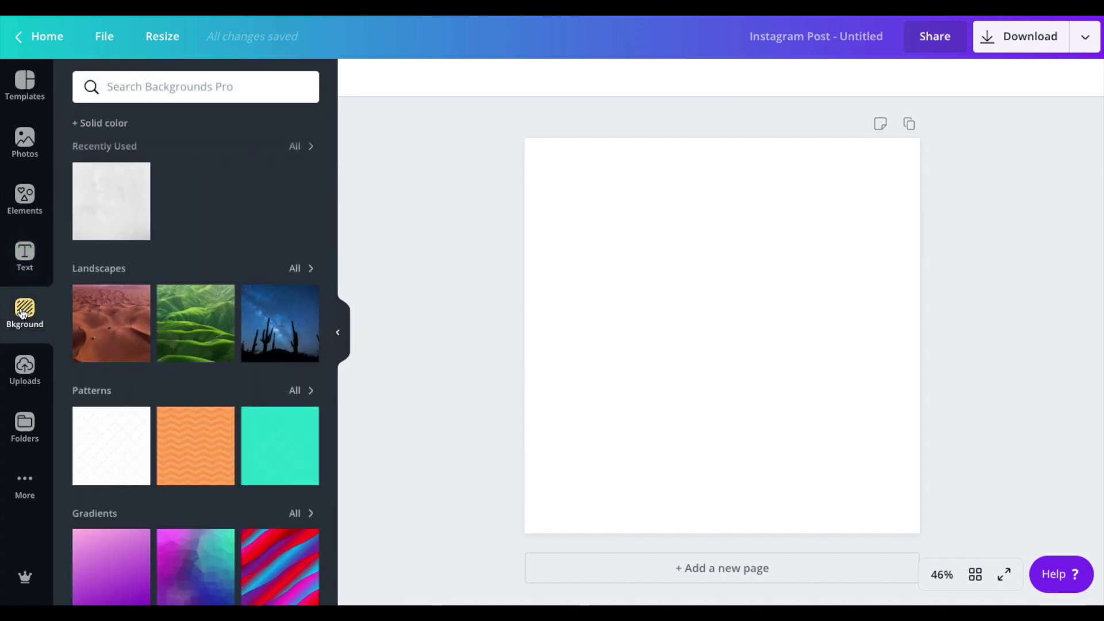
left_click(23, 363)
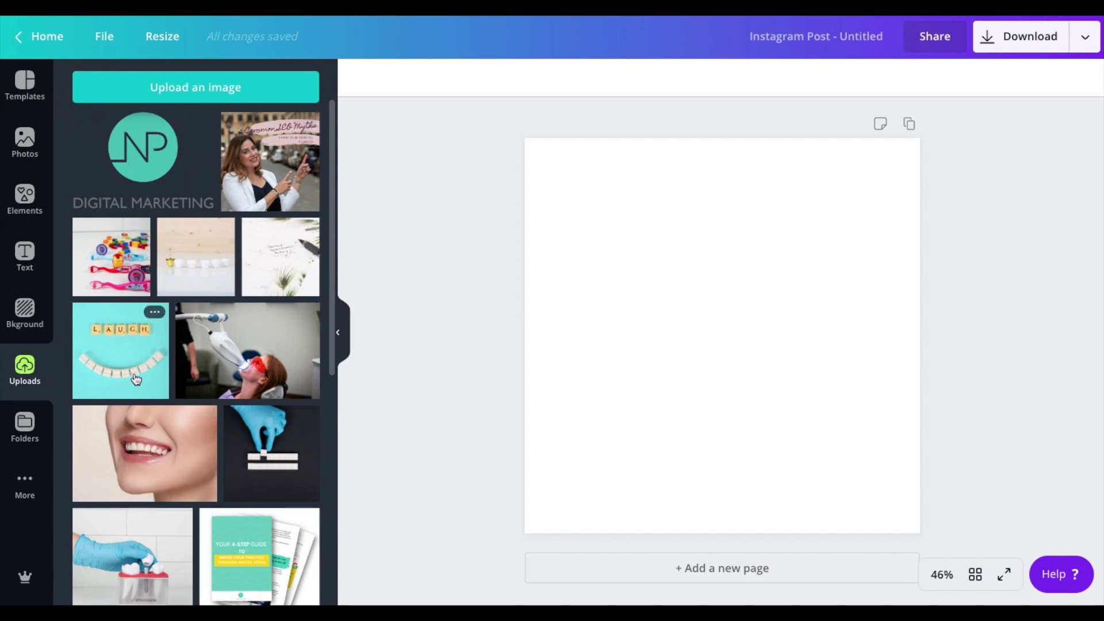
left_click(23, 141)
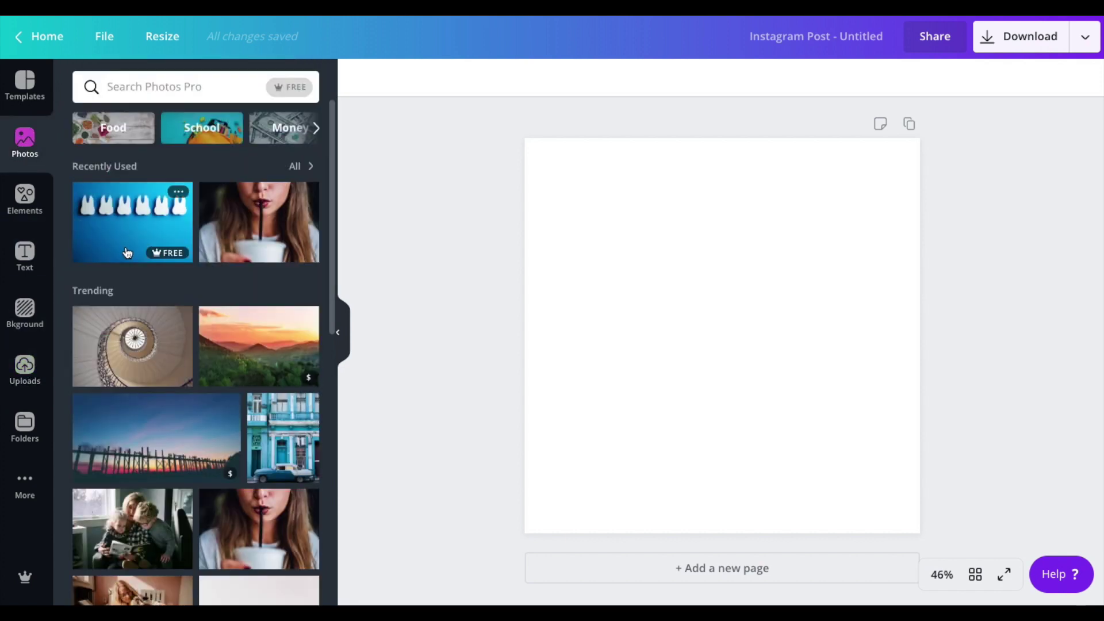
- Add the blue paper-teeth photo and enlarge it to cover the whole page
left_click(124, 222)
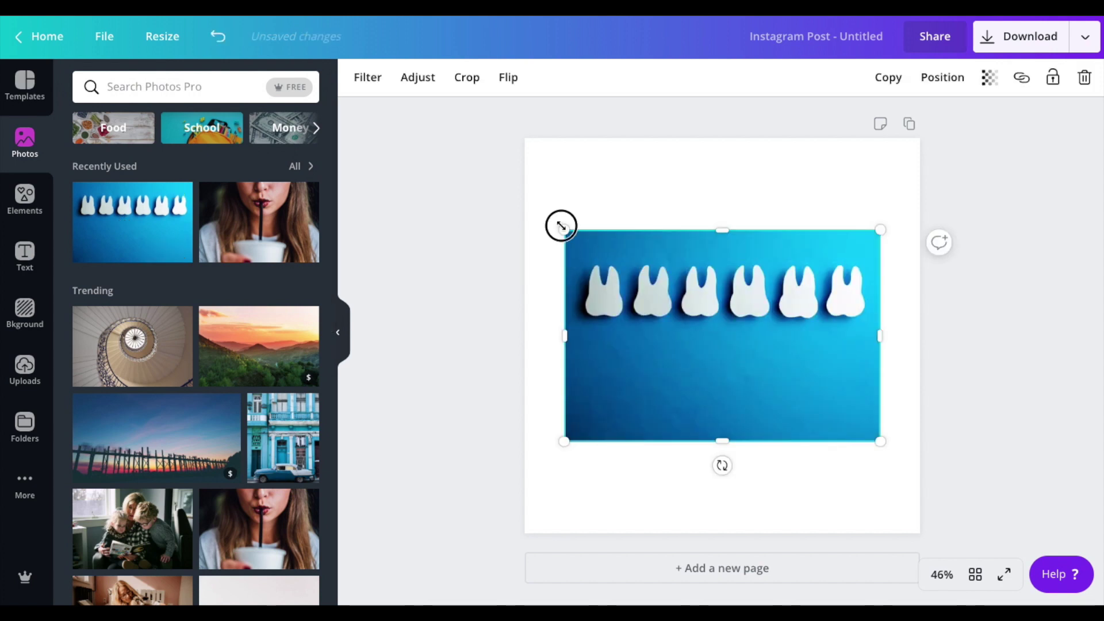
left_click_drag(561, 226, 453, 98)
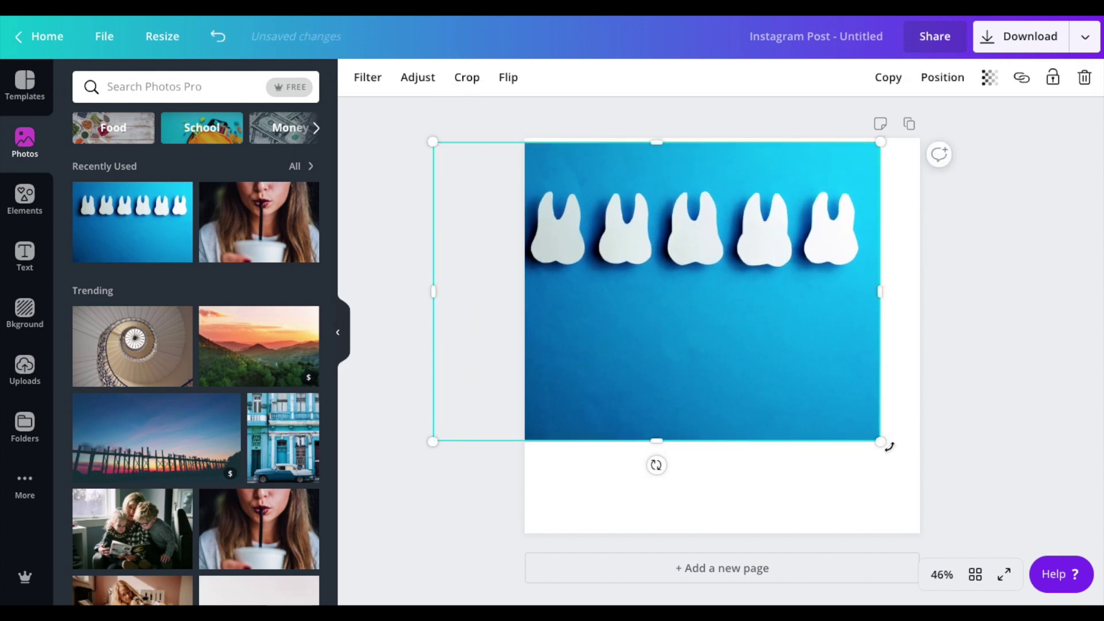
left_click_drag(880, 441, 1029, 548)
left_click_drag(751, 367, 743, 365)
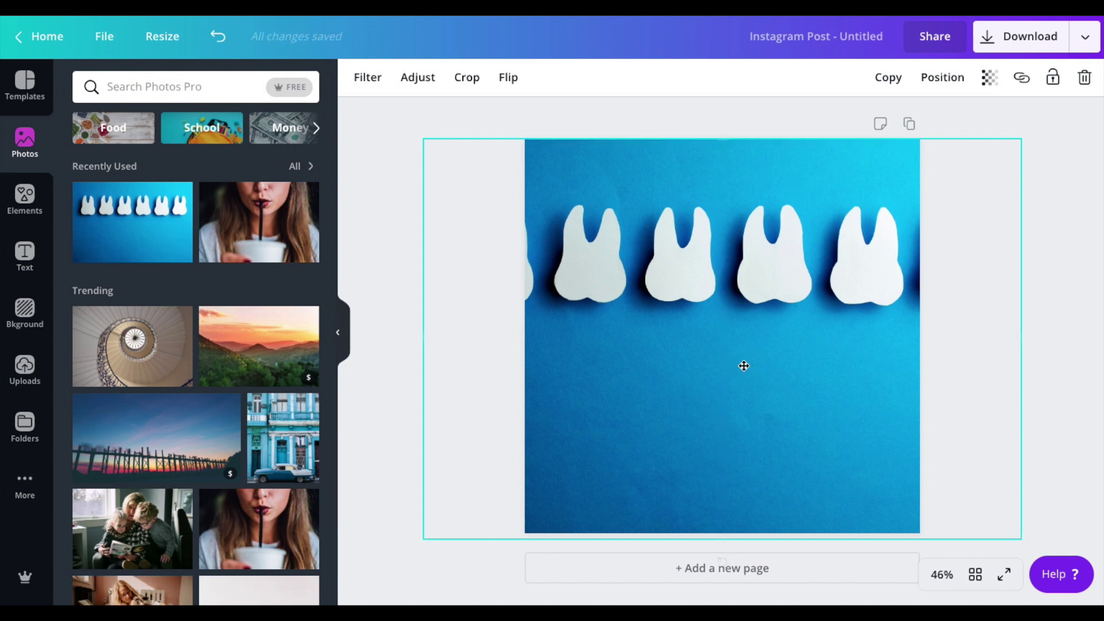
left_click(588, 119)
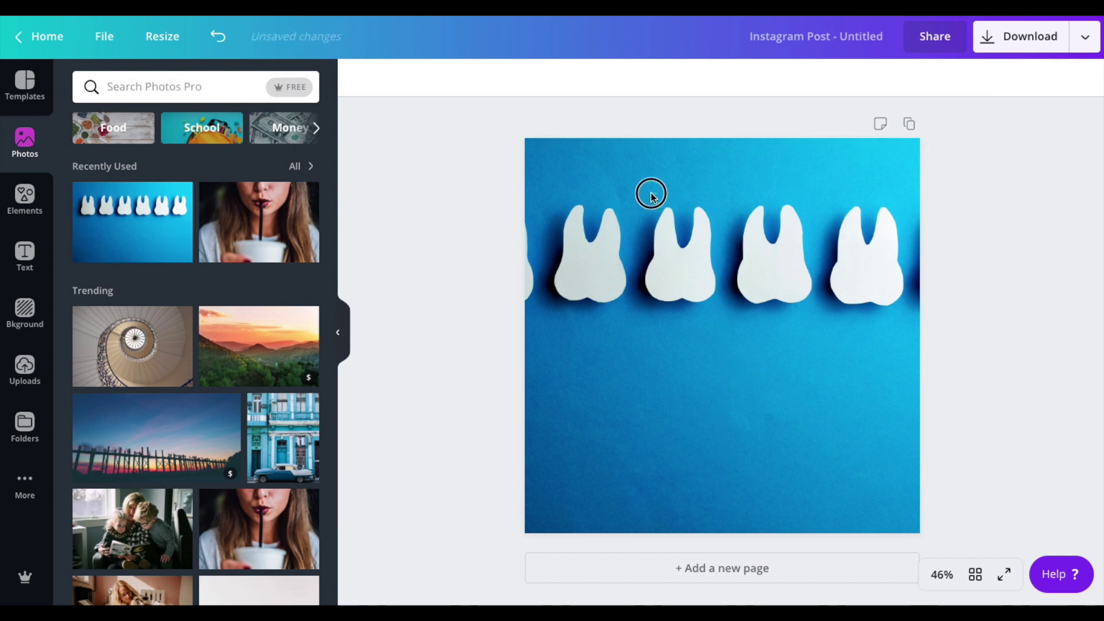
- Crop the teeth photo, shifting it slightly left within its frame
left_click(631, 151)
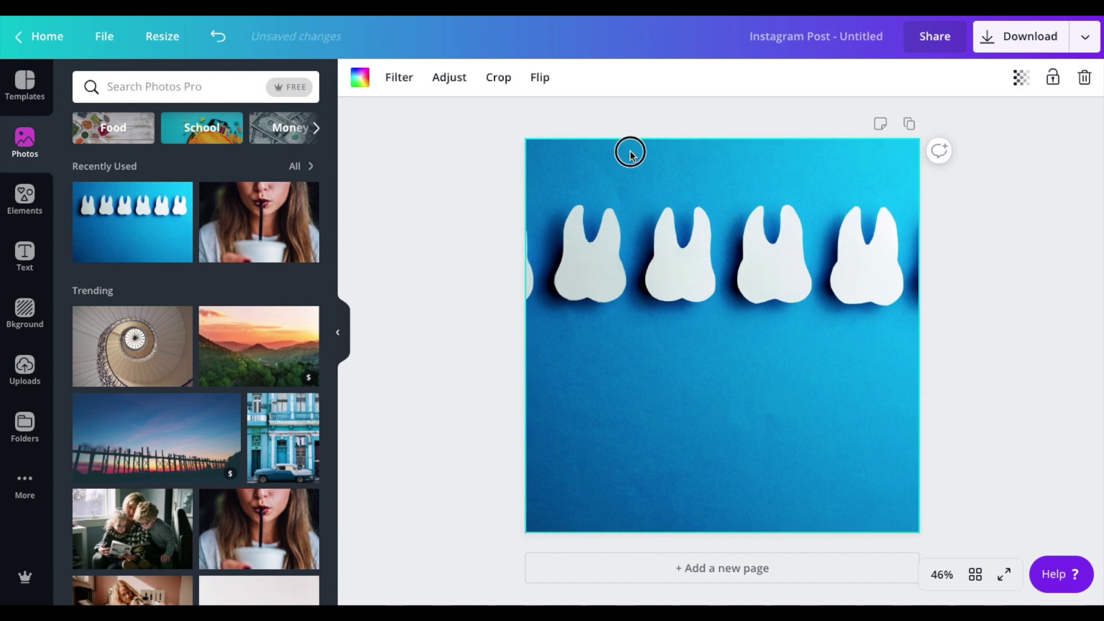
left_click(631, 150)
left_click(633, 179)
double_click(633, 178)
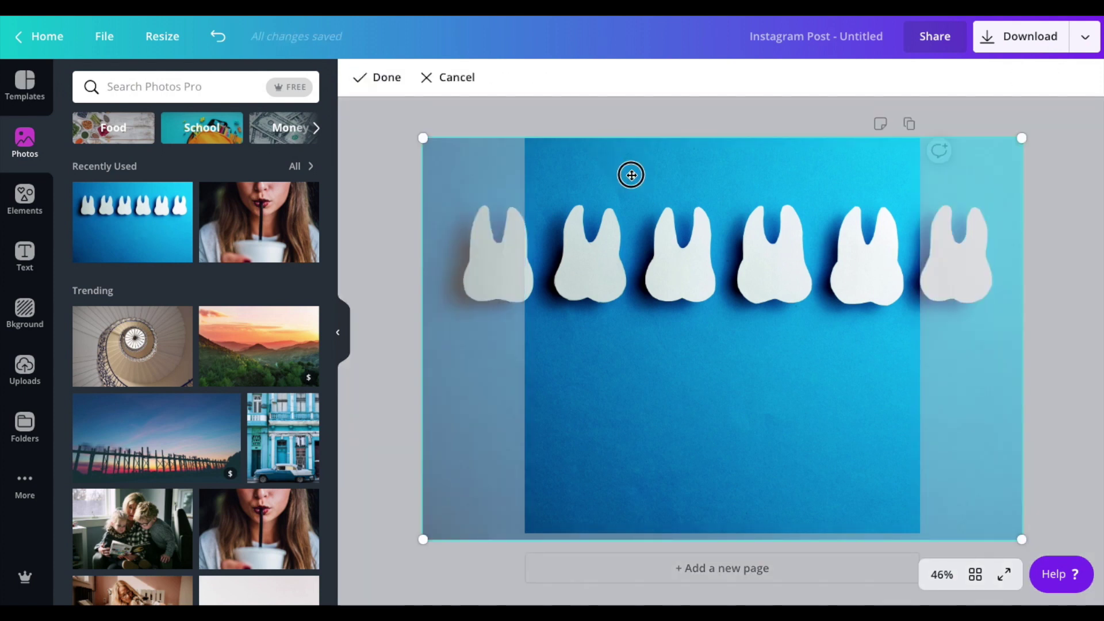
left_click_drag(631, 175, 621, 176)
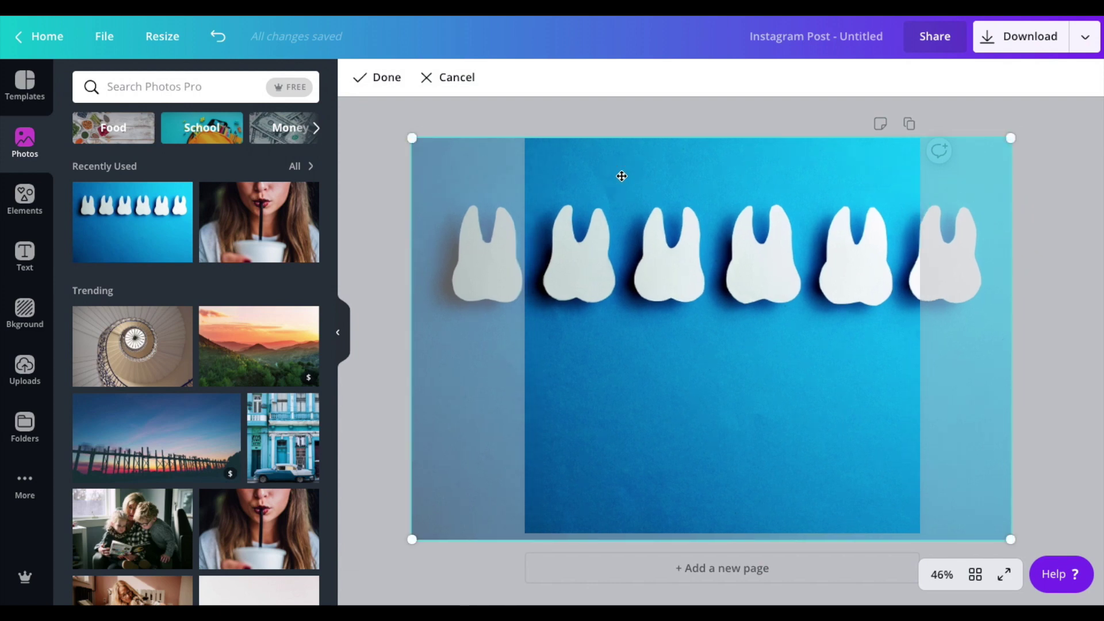
left_click(384, 84)
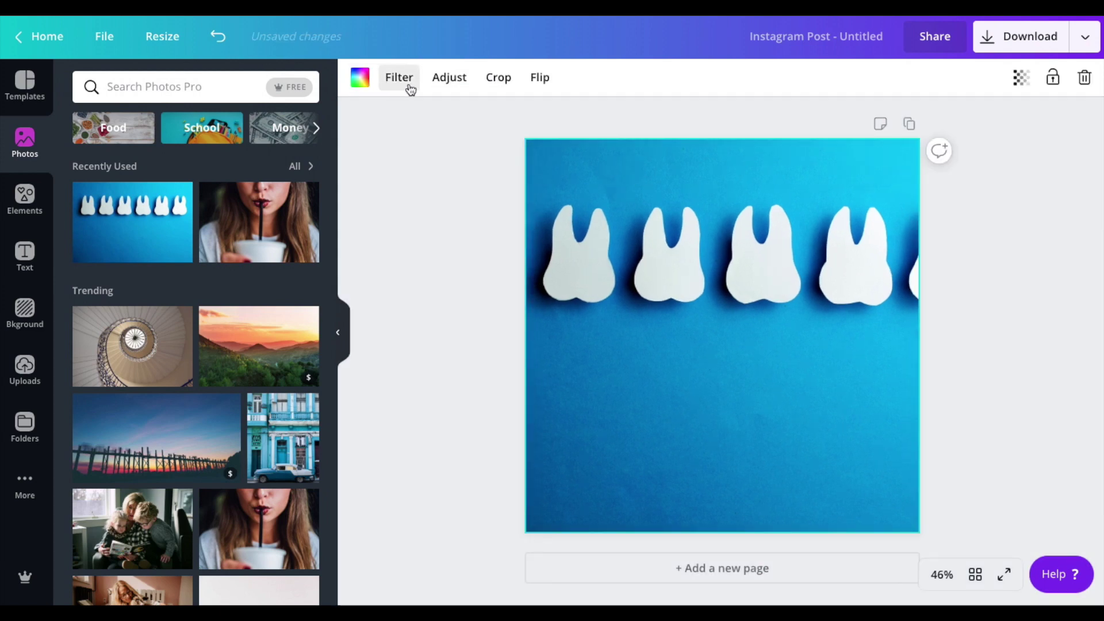
double_click(576, 147)
left_click_drag(609, 160, 601, 163)
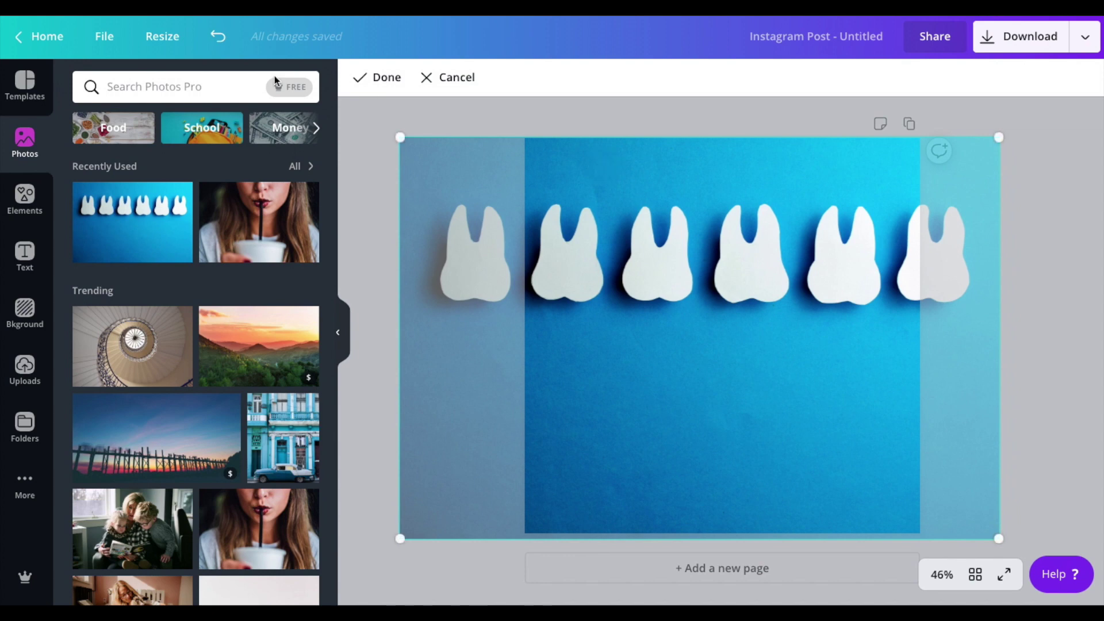
left_click(385, 80)
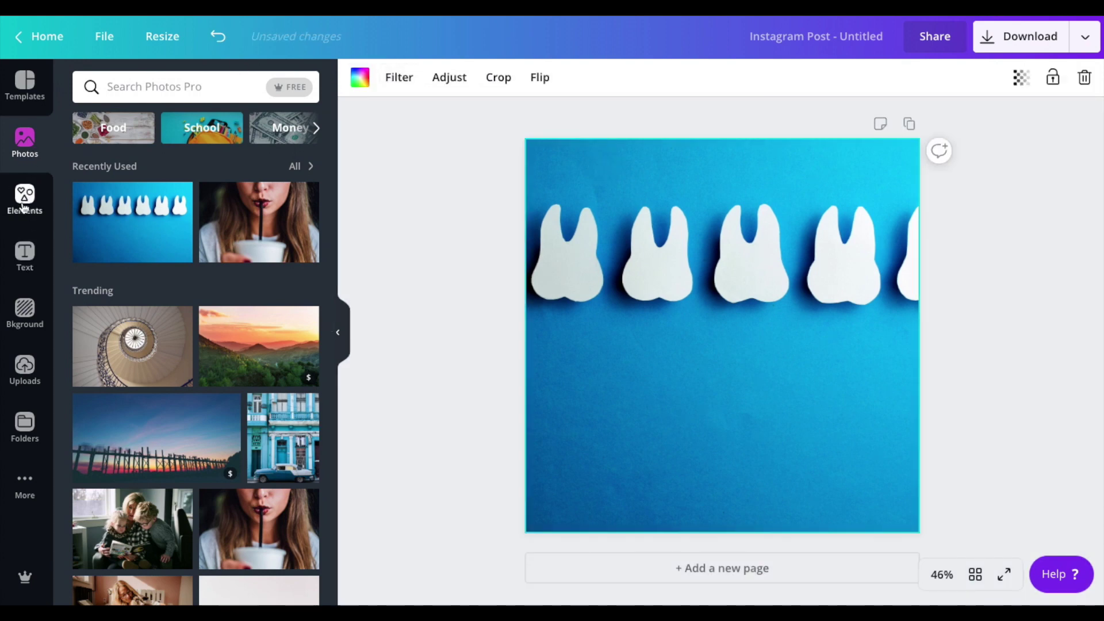
- Add an 'Add a heading' text box and move it into the photo's lower half
left_click(25, 256)
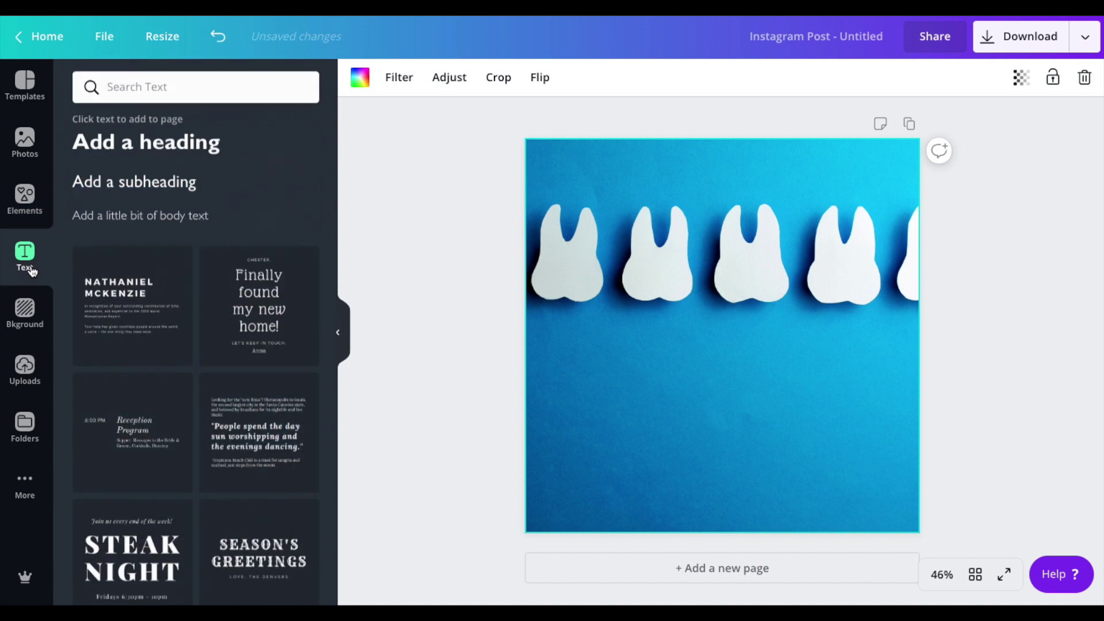
left_click(135, 150)
left_click_drag(713, 320, 712, 388)
- Set the heading font to the uploaded Gill Sans Std and nudge it slightly lower
left_click(434, 80)
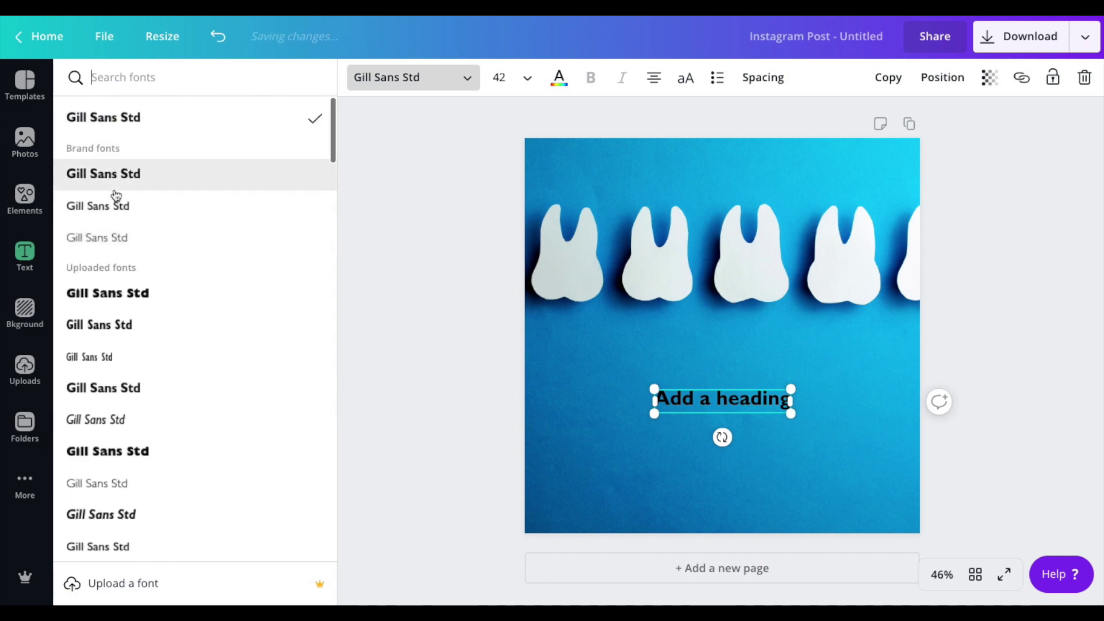
scroll(115, 196, "down", 3)
scroll(113, 195, "up", 3)
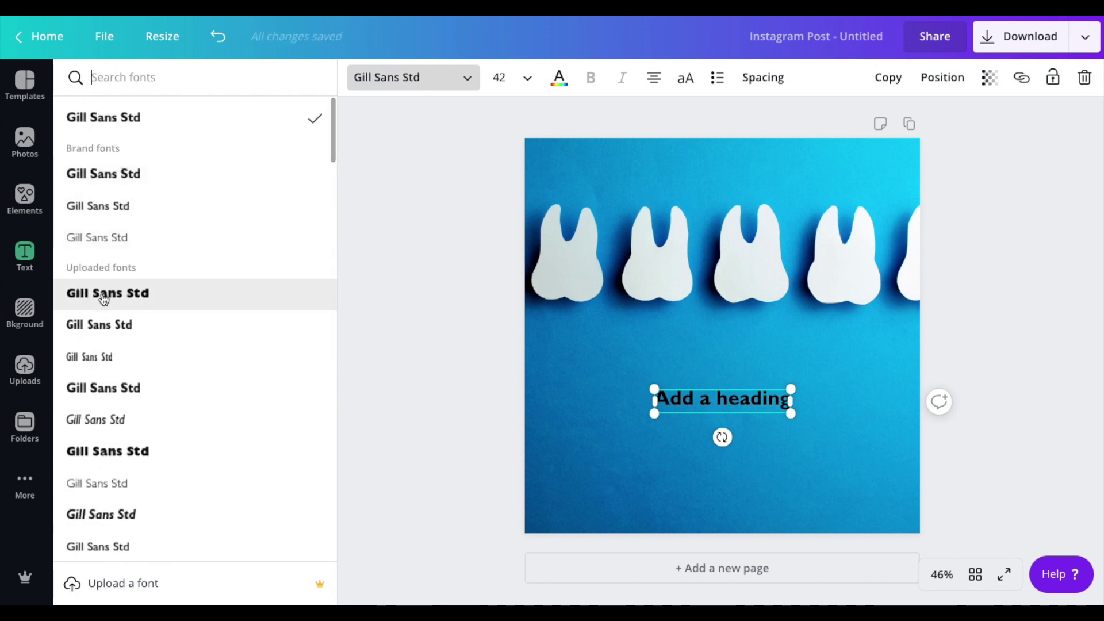
left_click(104, 298)
left_click(428, 291)
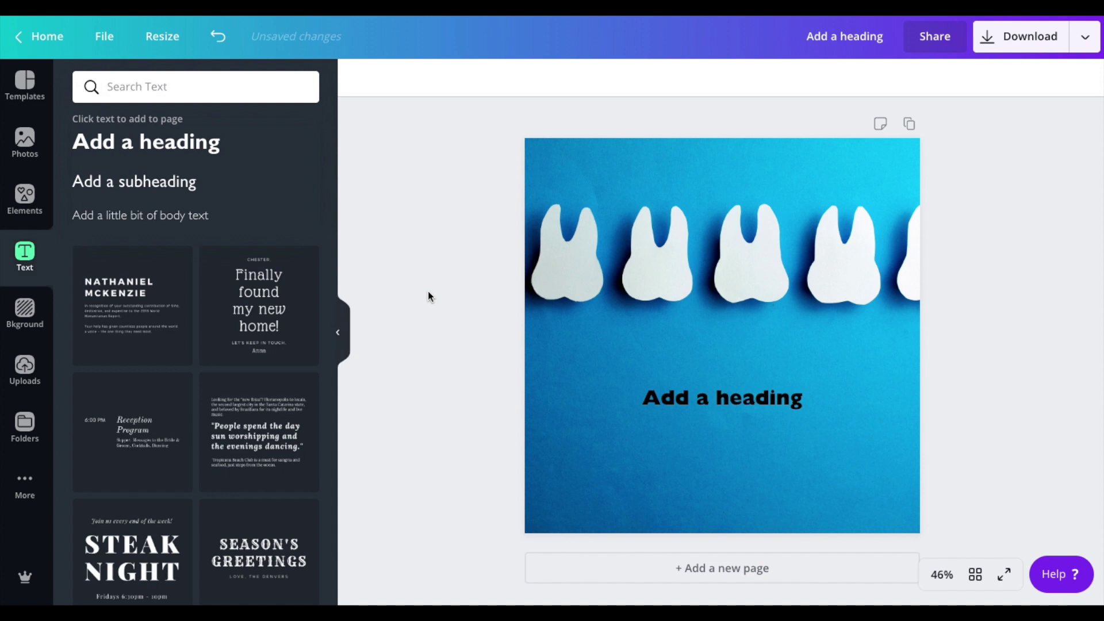
left_click(745, 403)
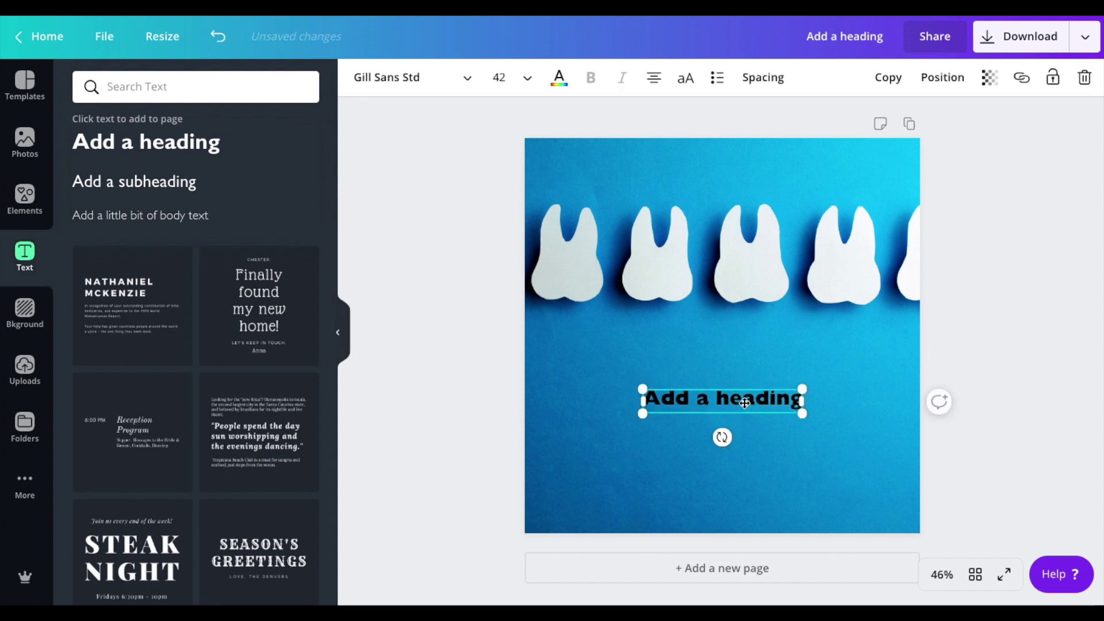
left_click_drag(745, 403, 742, 410)
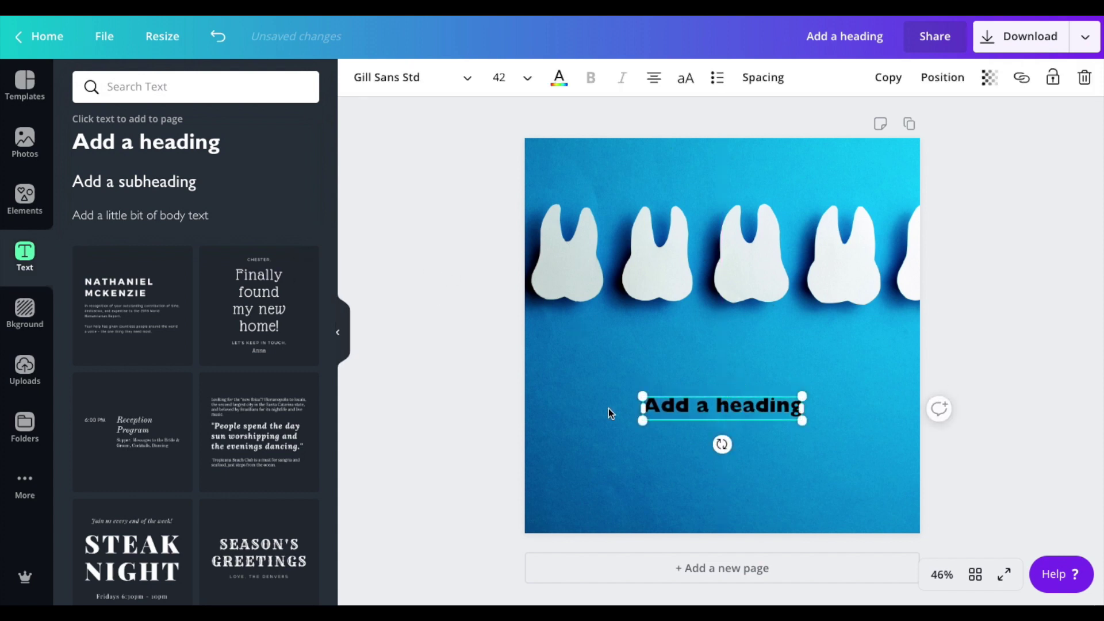
left_click(25, 200)
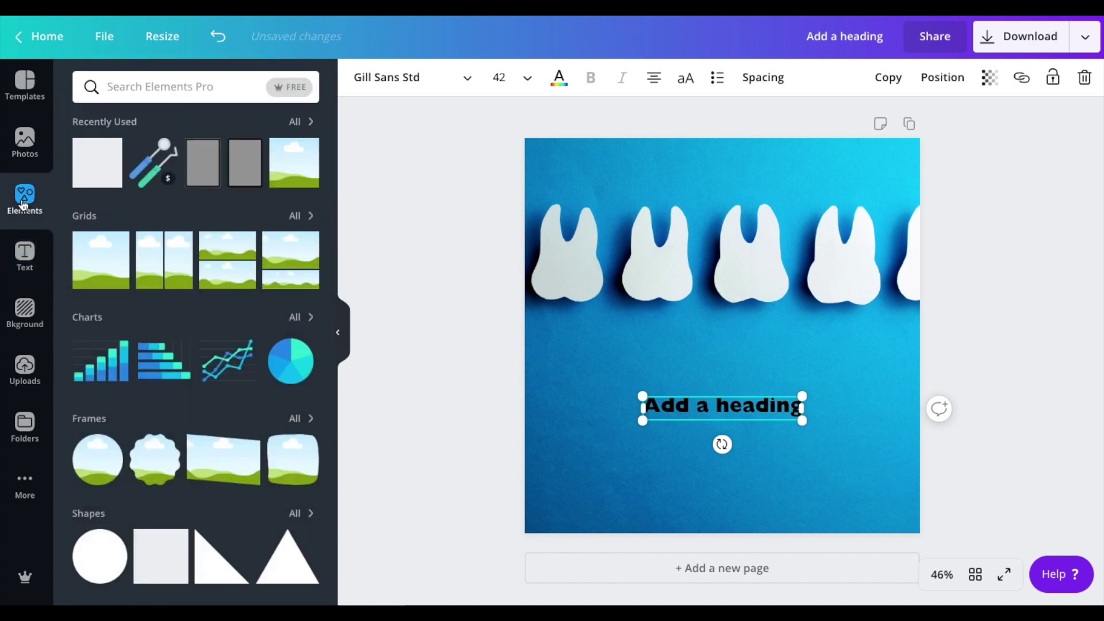
- Add a square shape and reshape it into a thin full-width band across the photo
left_click(90, 166)
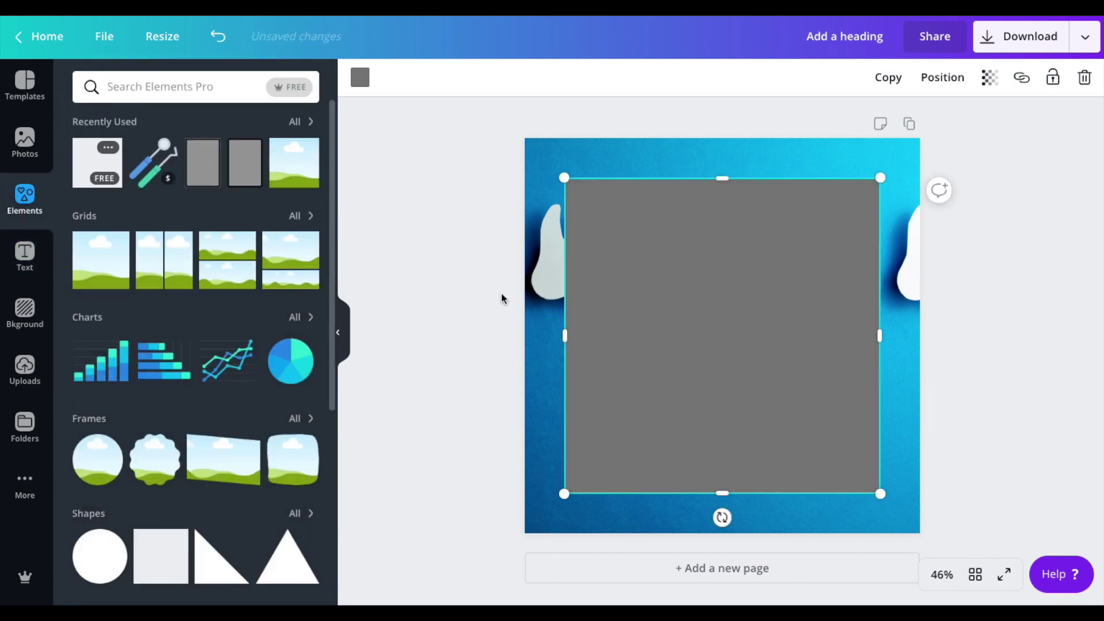
left_click_drag(719, 179, 719, 375)
left_click_drag(566, 432, 455, 433)
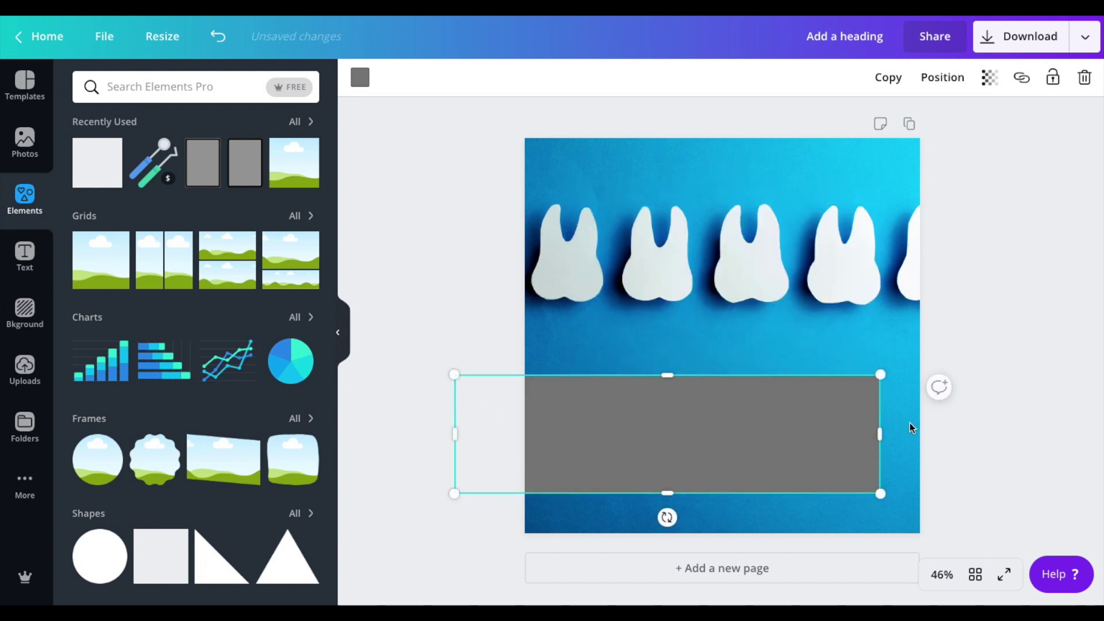
left_click_drag(880, 432, 1015, 433)
left_click_drag(744, 424, 730, 399)
left_click_drag(720, 349, 718, 380)
- Send the band backward behind the heading and colour it white
left_click(941, 88)
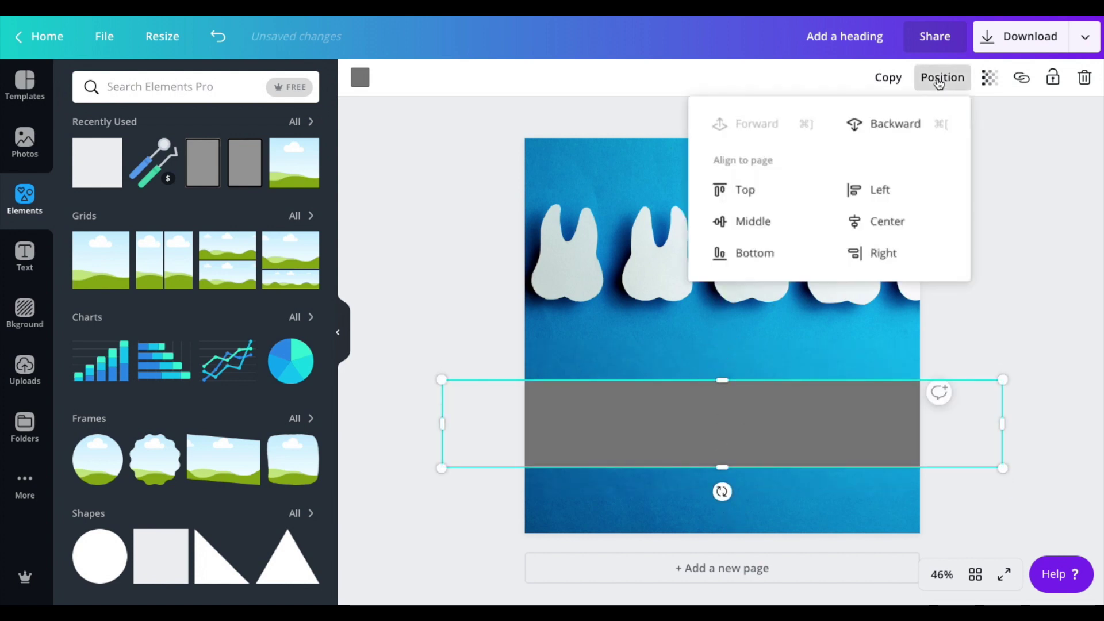
left_click(893, 122)
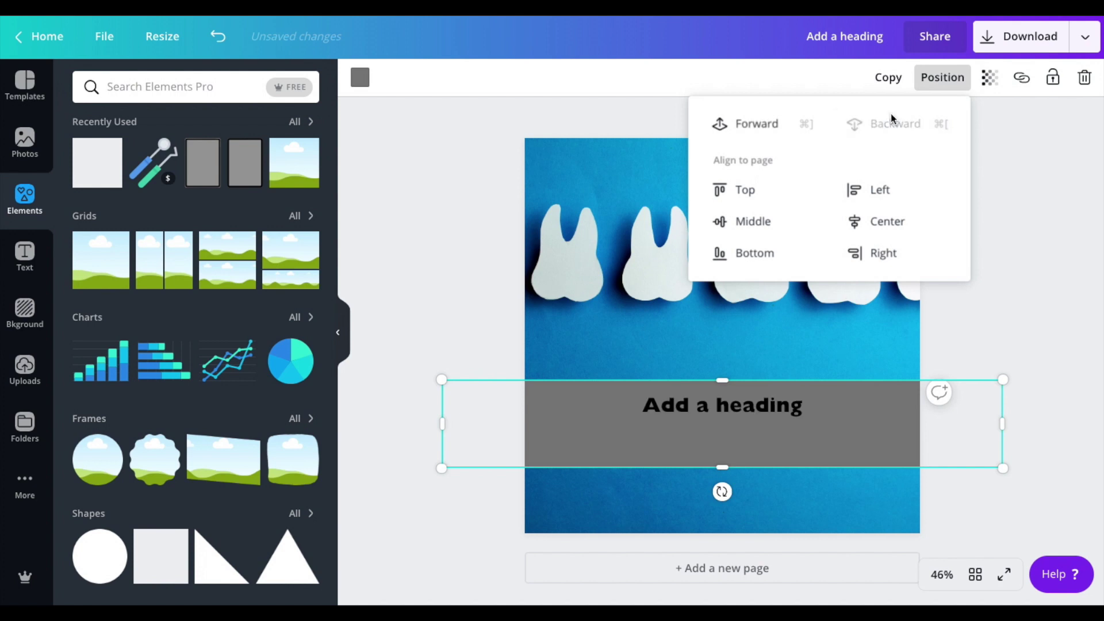
left_click(1029, 277)
left_click(571, 391)
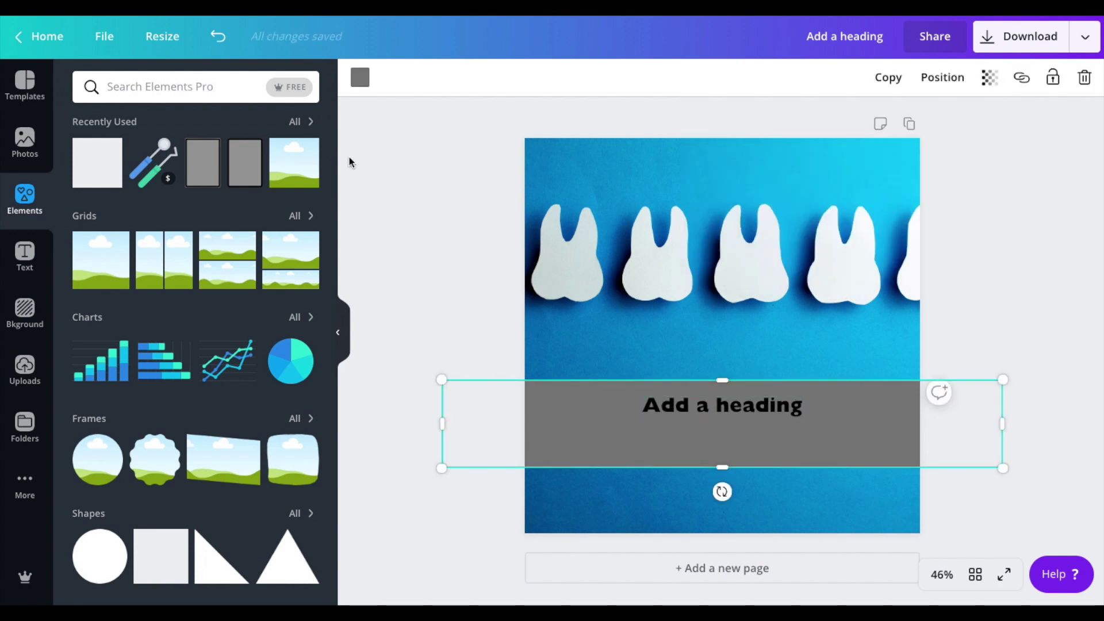
left_click(358, 80)
left_click(204, 153)
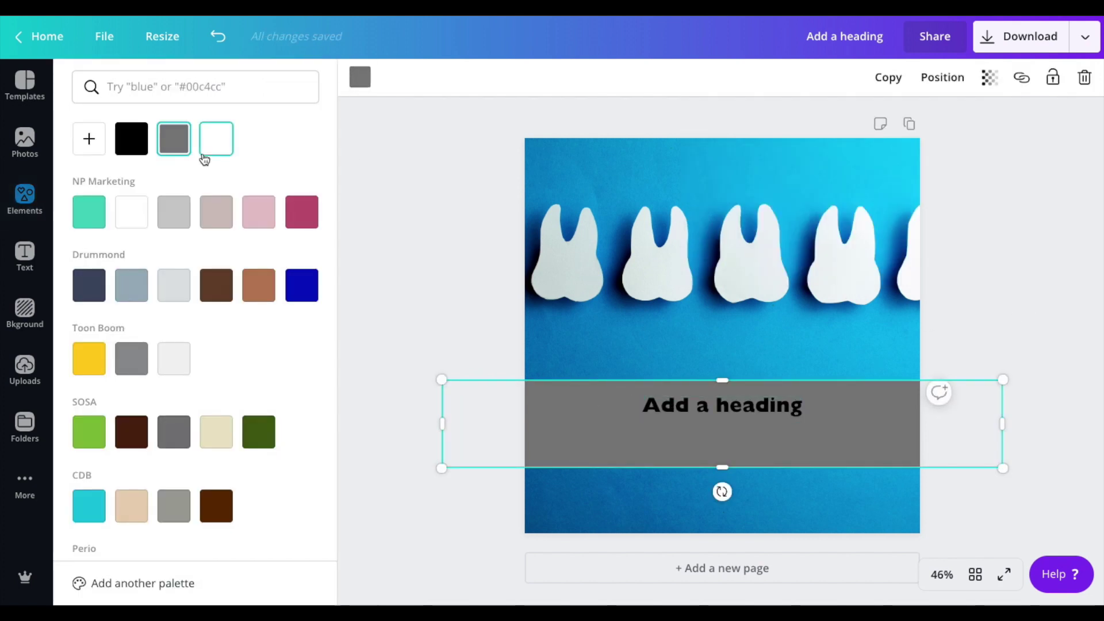
left_click(439, 206)
- Move the heading into the band and start retyping it as 'Book your dental appointment'
left_click(706, 403)
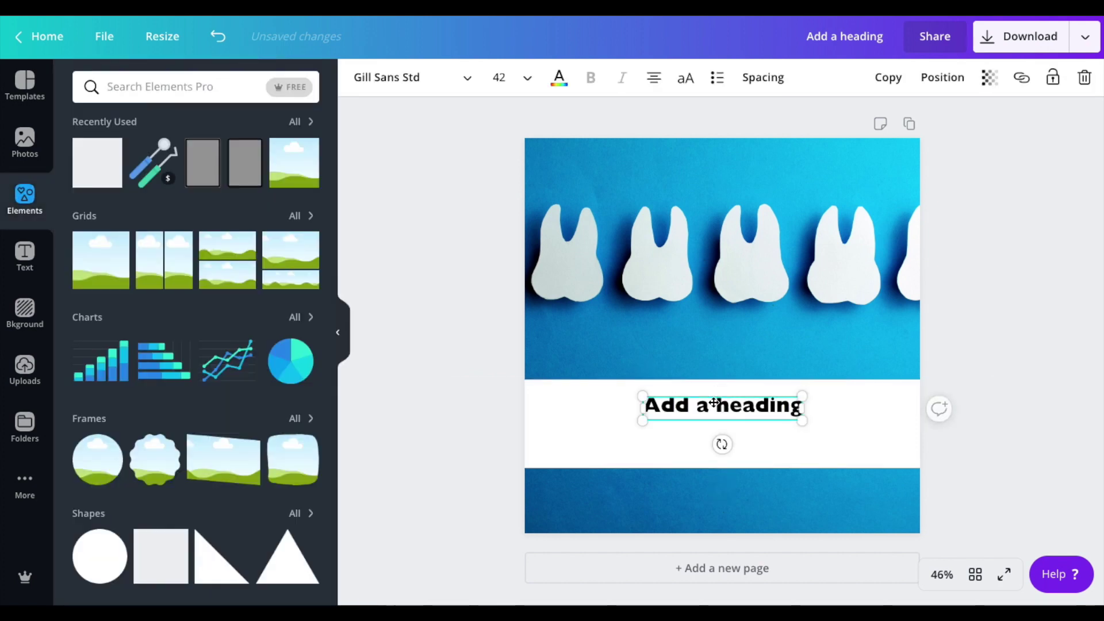
left_click_drag(714, 402, 712, 418)
left_click(711, 419)
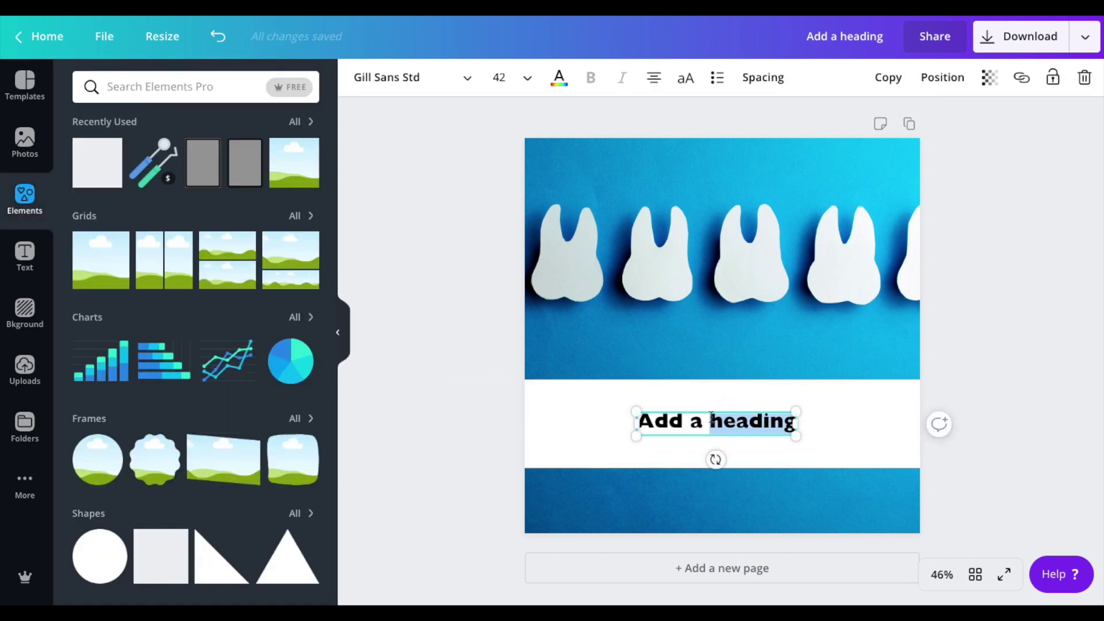
triple_click(676, 425)
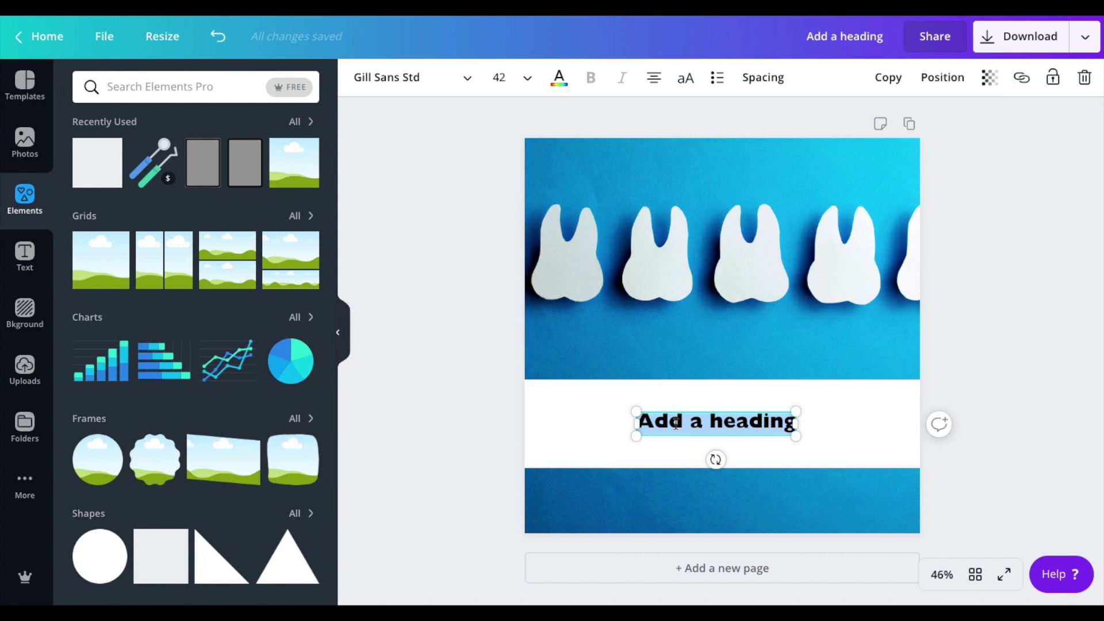
type("Book your den")
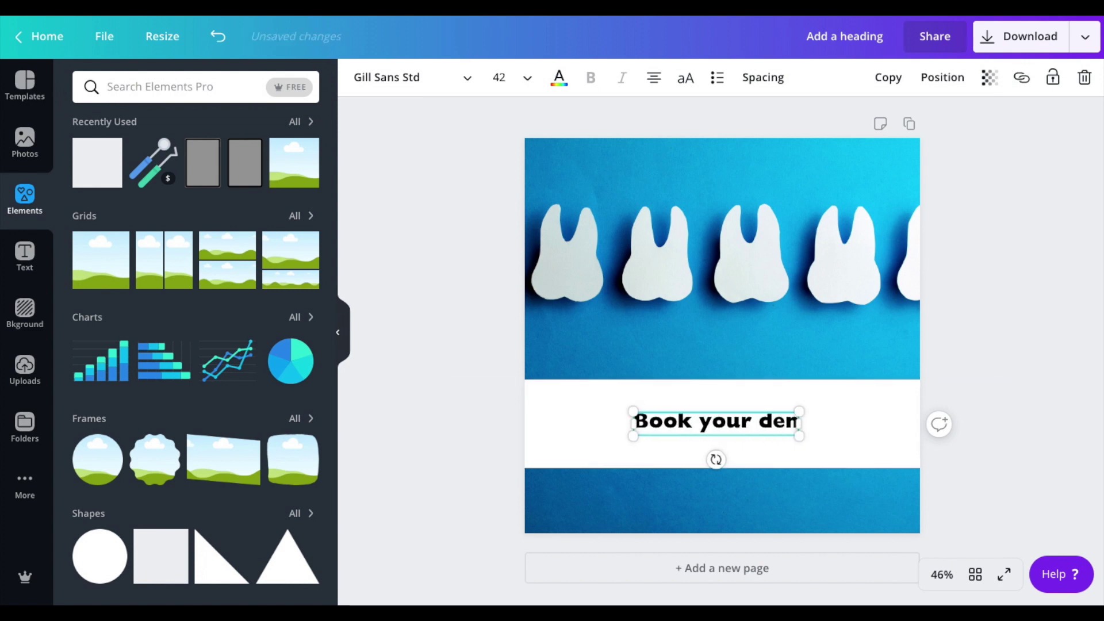
type("tal appoin")
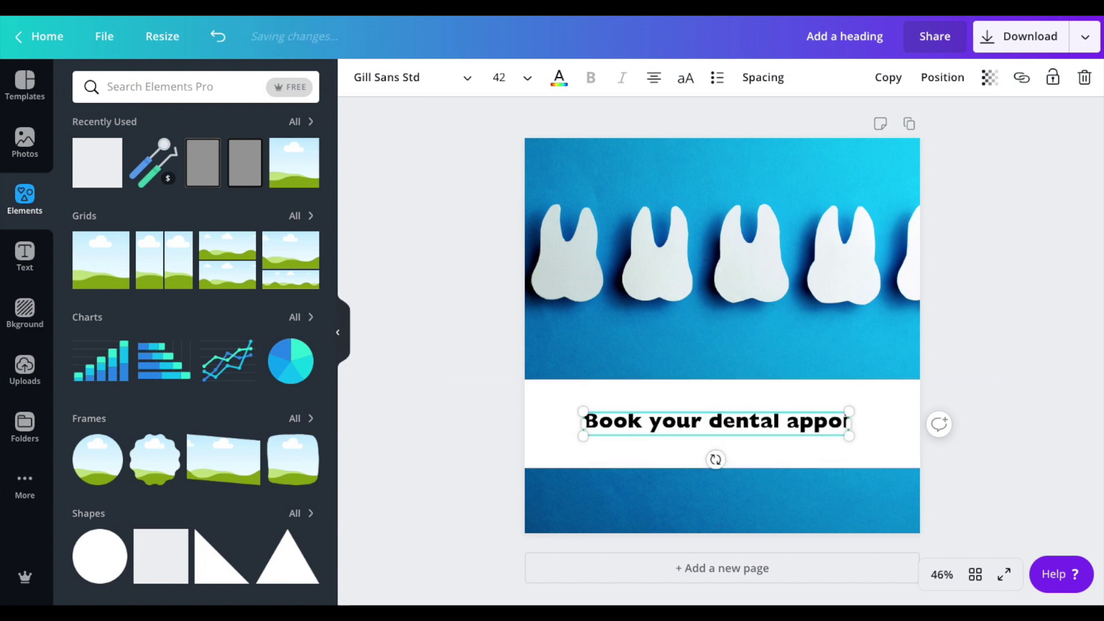
type("tnme")
- Fix the typos and append 'today!' so the heading reads 'Book your dental appointment today!'
key("BackSpace")
key("BackSpace")
key("BackSpace")
key("BackSpace")
type("ment")
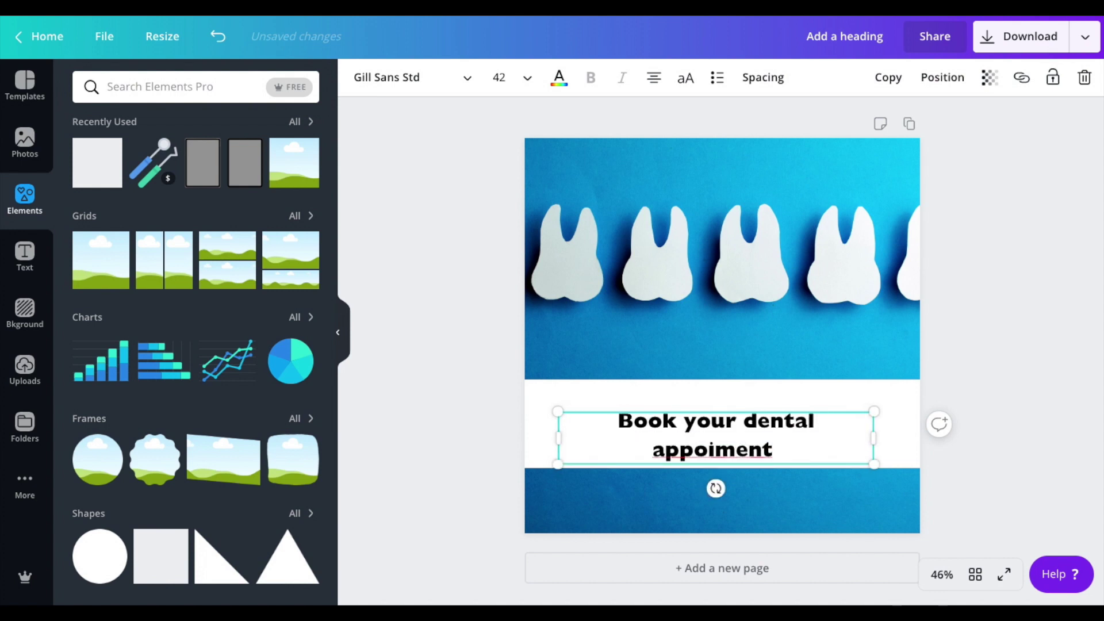
left_click(715, 449)
type("n")
left_click(780, 449)
type("today!")
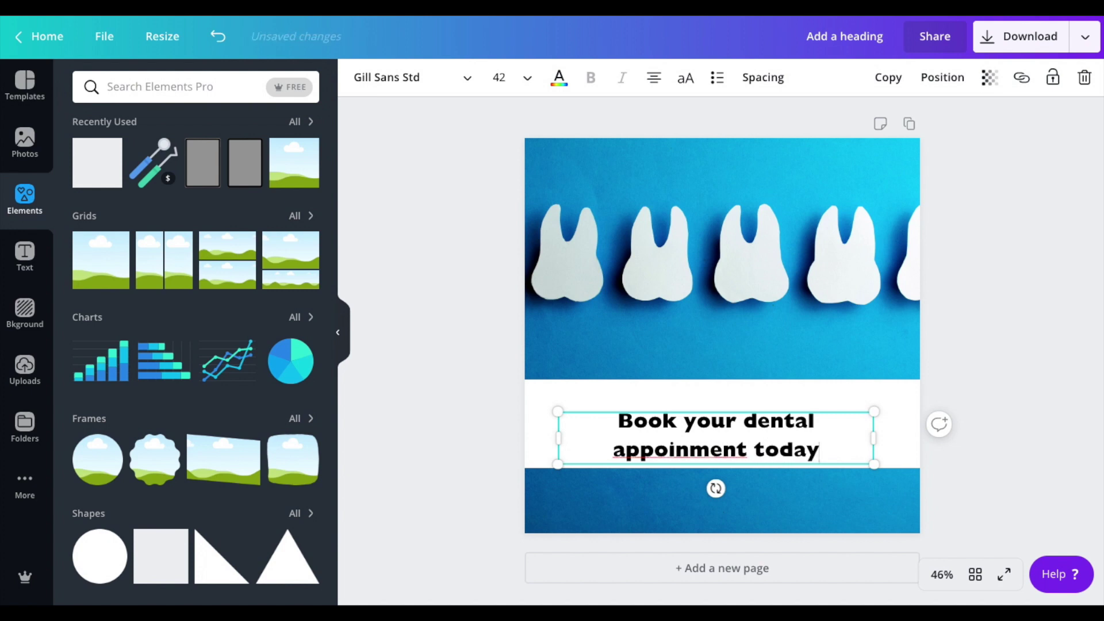
left_click(682, 449)
type("t")
left_click(993, 480)
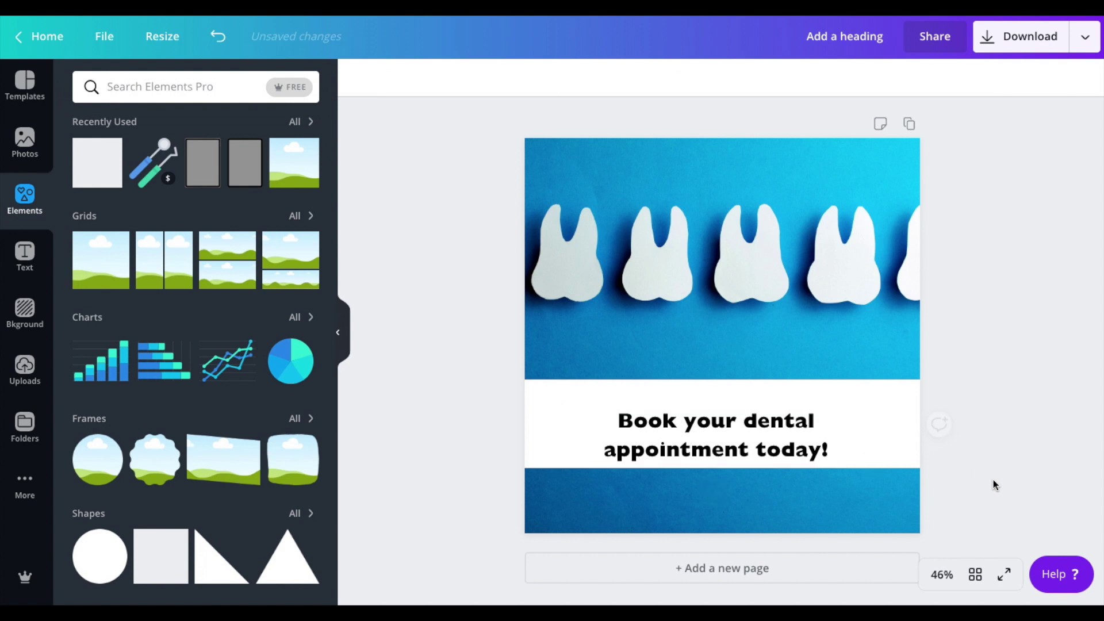
left_click(756, 446)
- Raise the heading slightly and set the white band's transparency to 74
left_click_drag(750, 416, 756, 400)
left_click(736, 384)
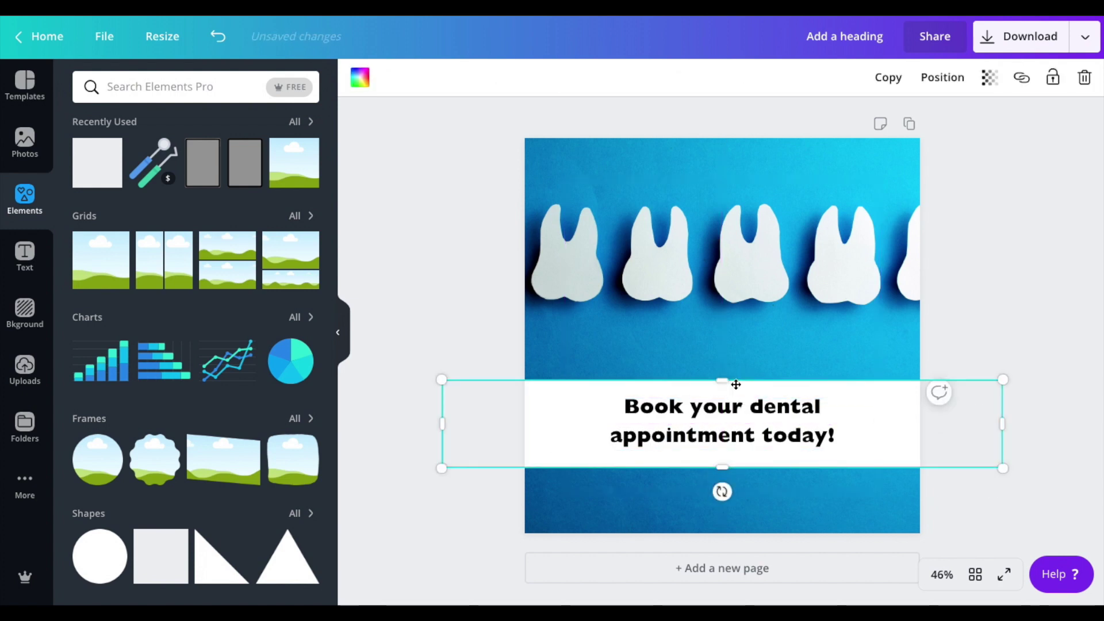
left_click(989, 77)
left_click_drag(954, 119, 932, 123)
left_click(964, 296)
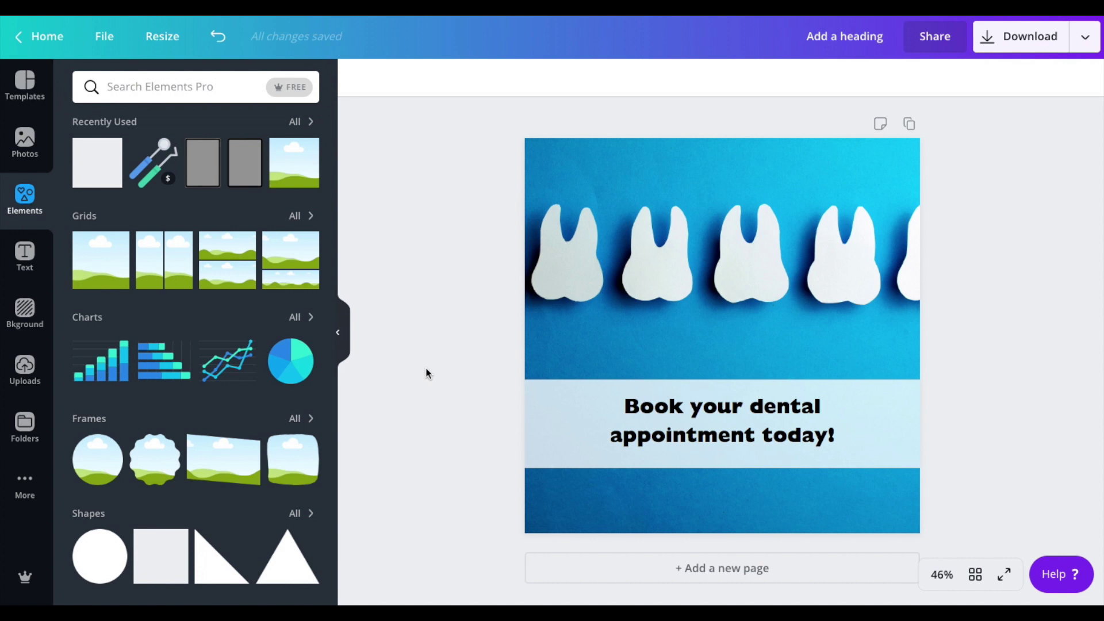
left_click_drag(746, 414, 739, 409)
left_click(462, 296)
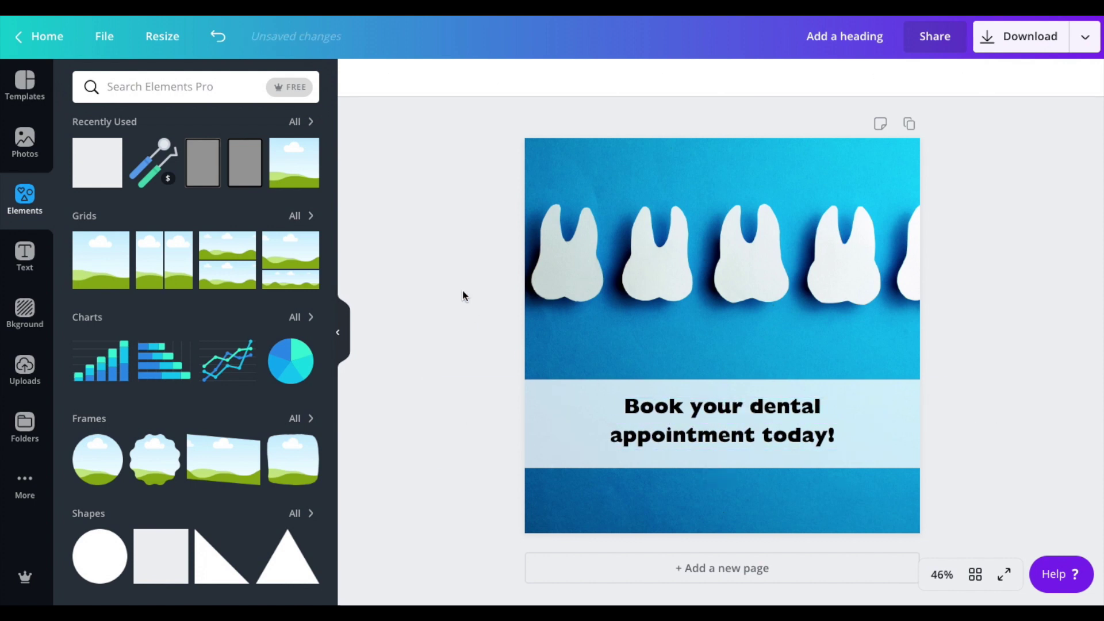
- Add the uploaded NP Digital Marketing logo, shrink it, and place it at the band's left
left_click(25, 366)
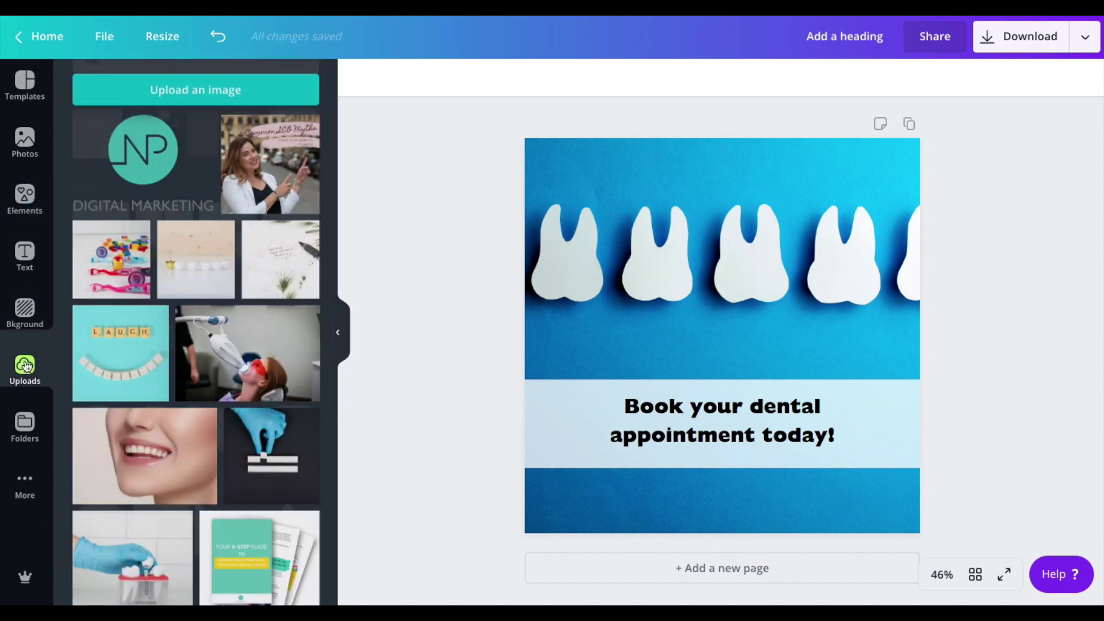
left_click(143, 151)
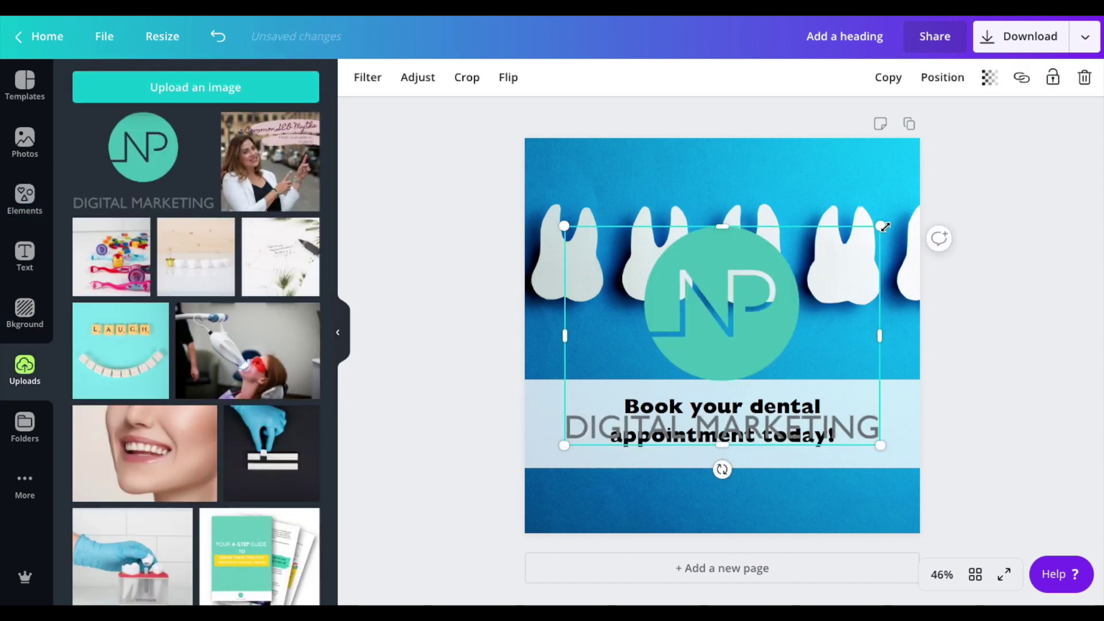
left_click_drag(884, 227, 562, 416)
left_click(980, 414)
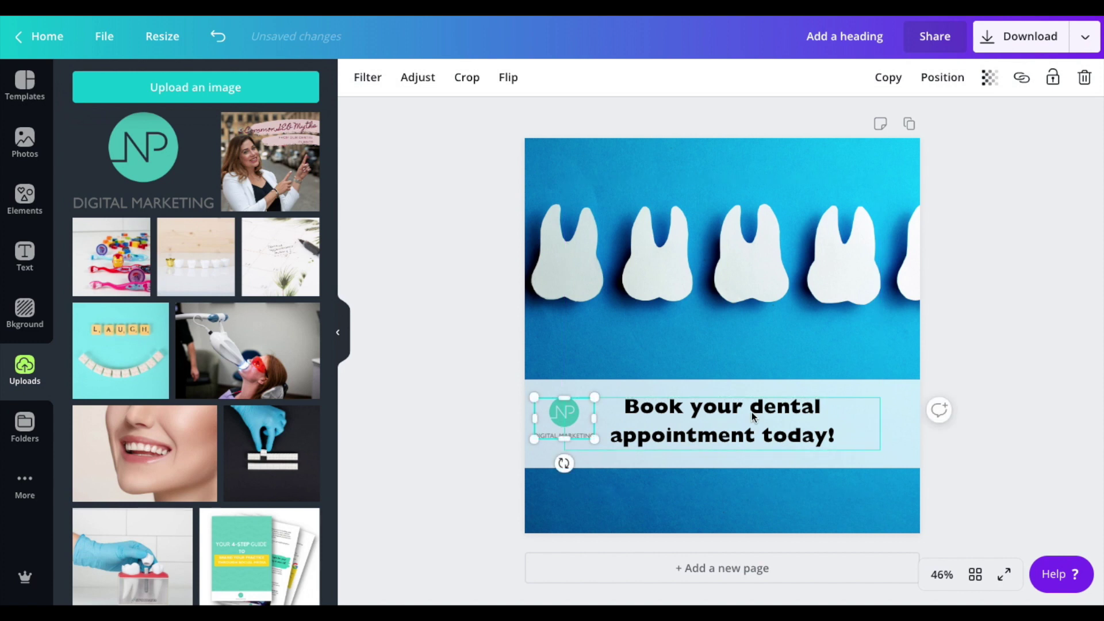
left_click_drag(746, 413, 776, 409)
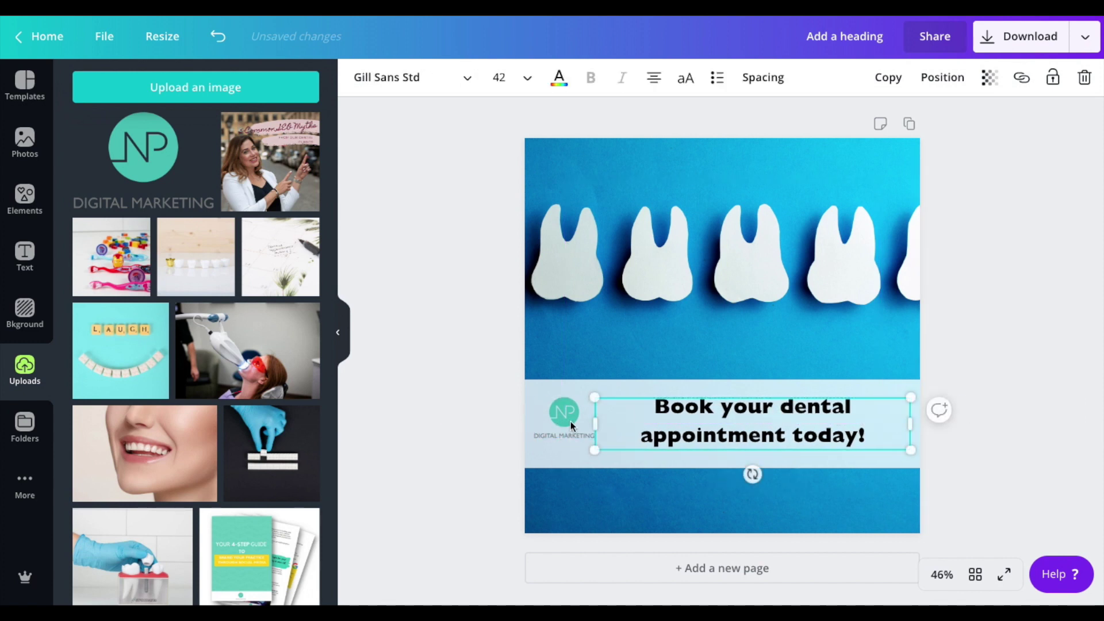
left_click(553, 422)
left_click_drag(557, 426, 557, 424)
left_click(442, 424)
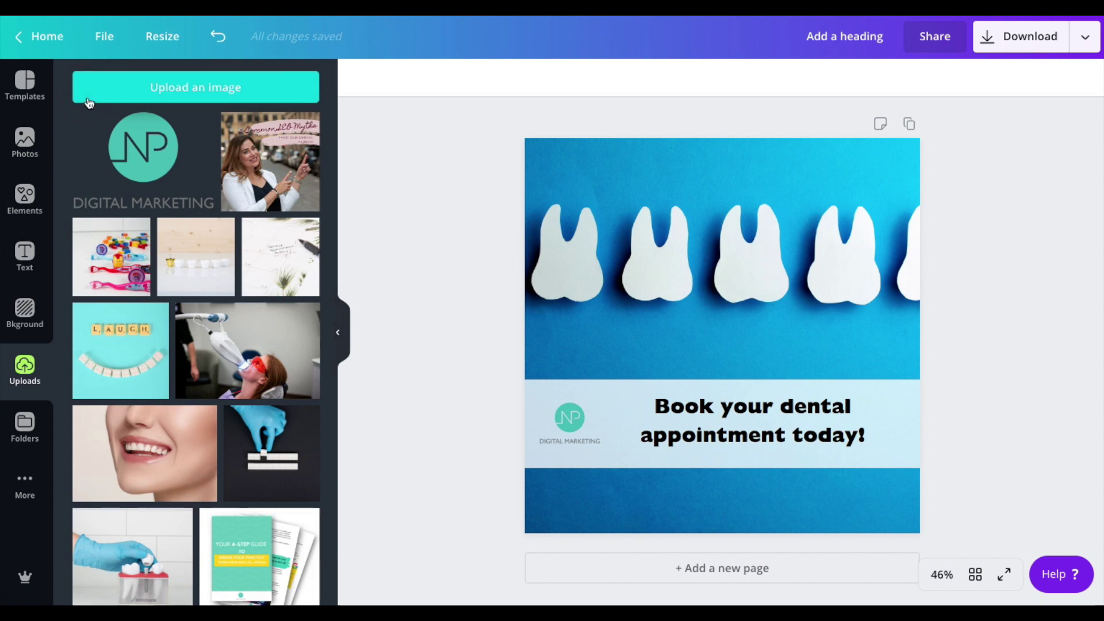
left_click(25, 85)
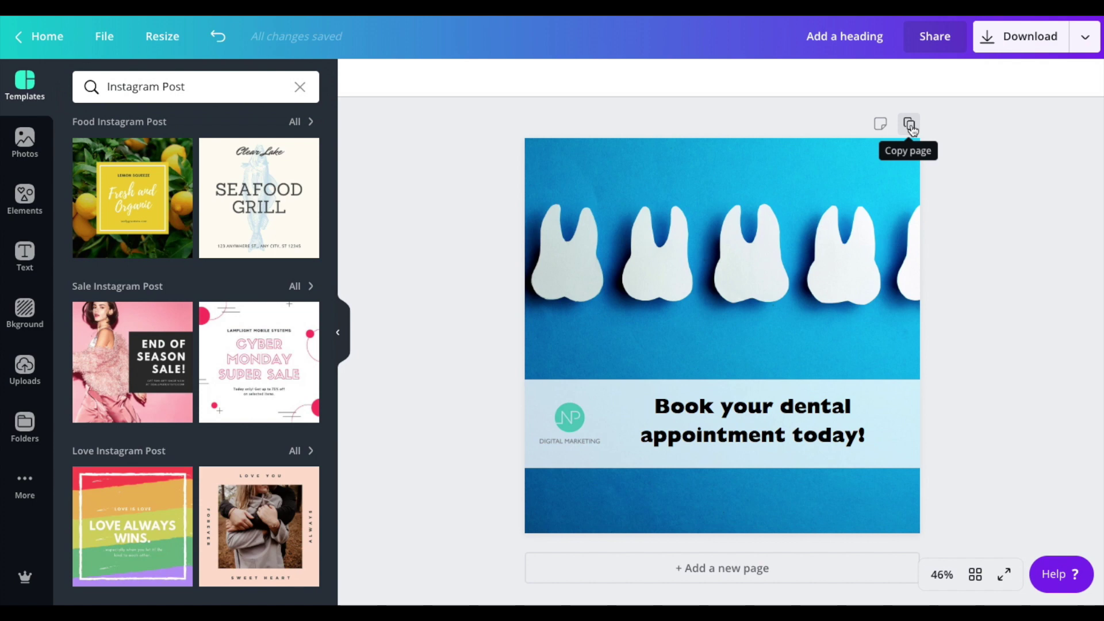
left_click(734, 569)
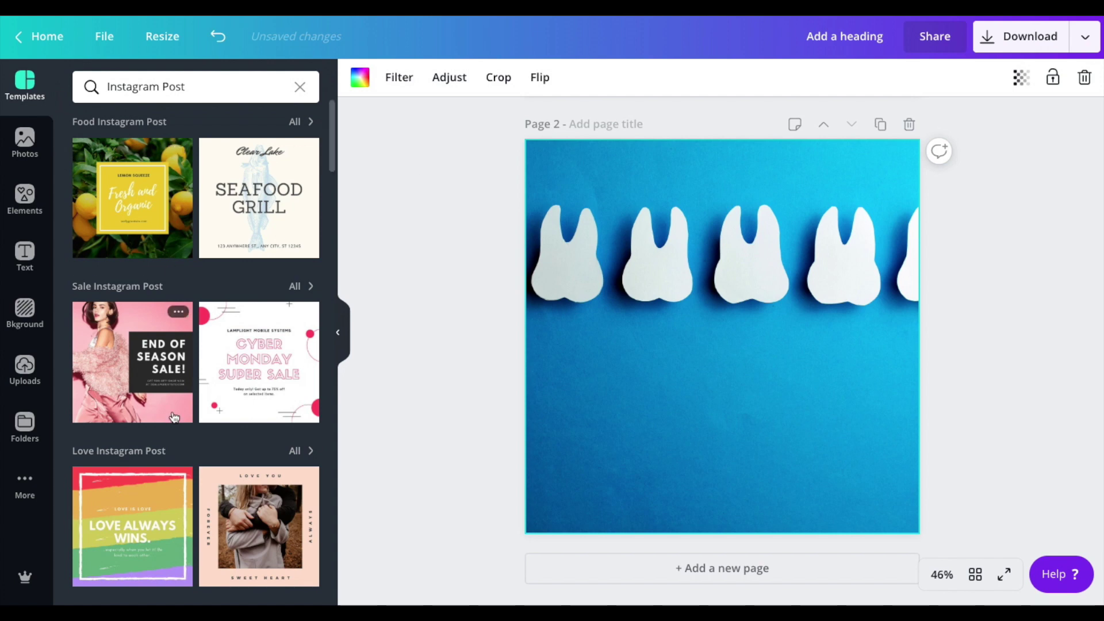
scroll(173, 345, "down", 5)
scroll(174, 417, "down", 15)
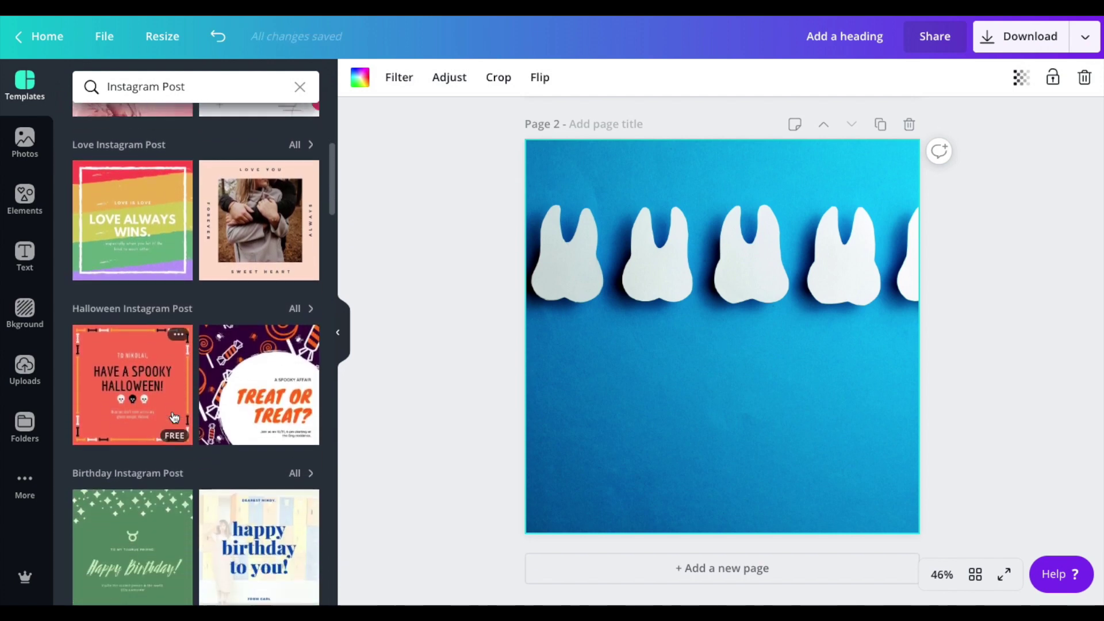
scroll(174, 417, "down", 15)
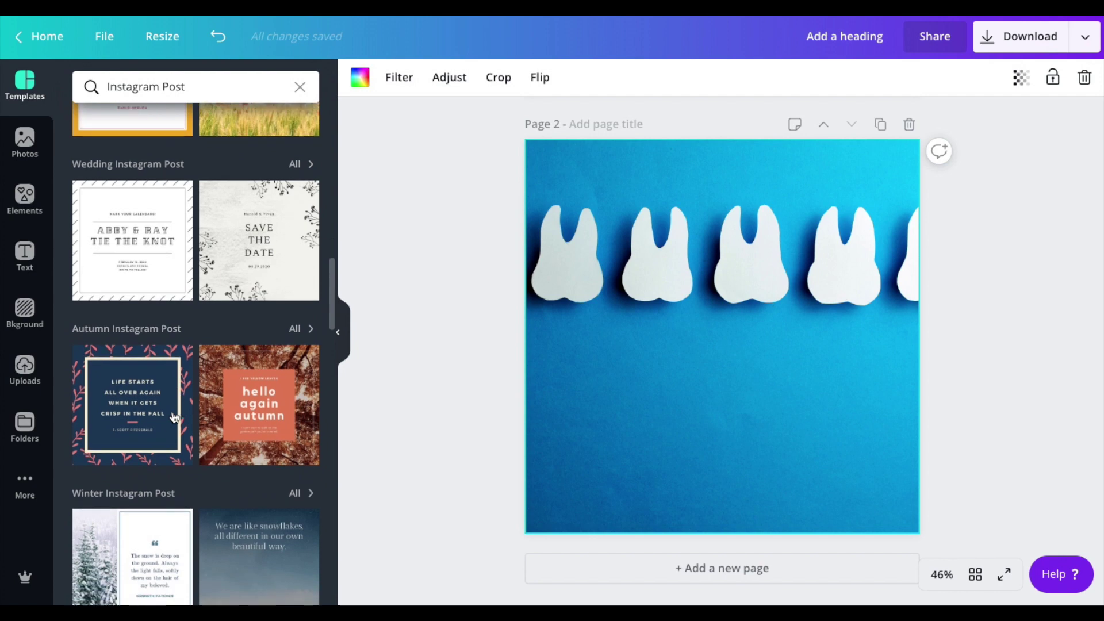
scroll(174, 417, "down", 5)
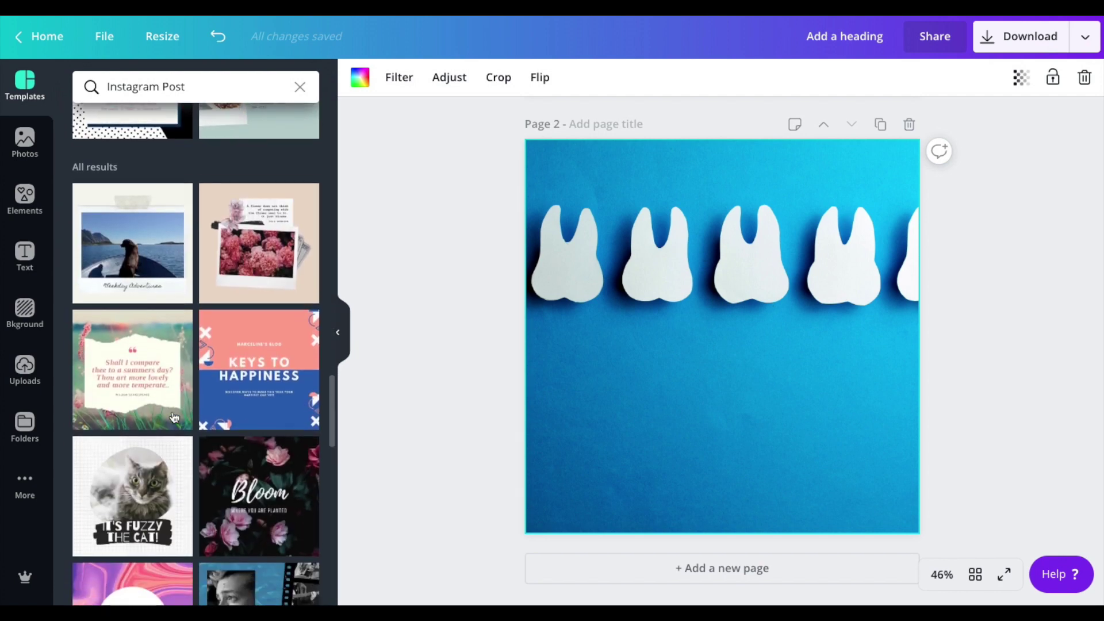
scroll(174, 416, "up", 1)
scroll(174, 417, "up", 2)
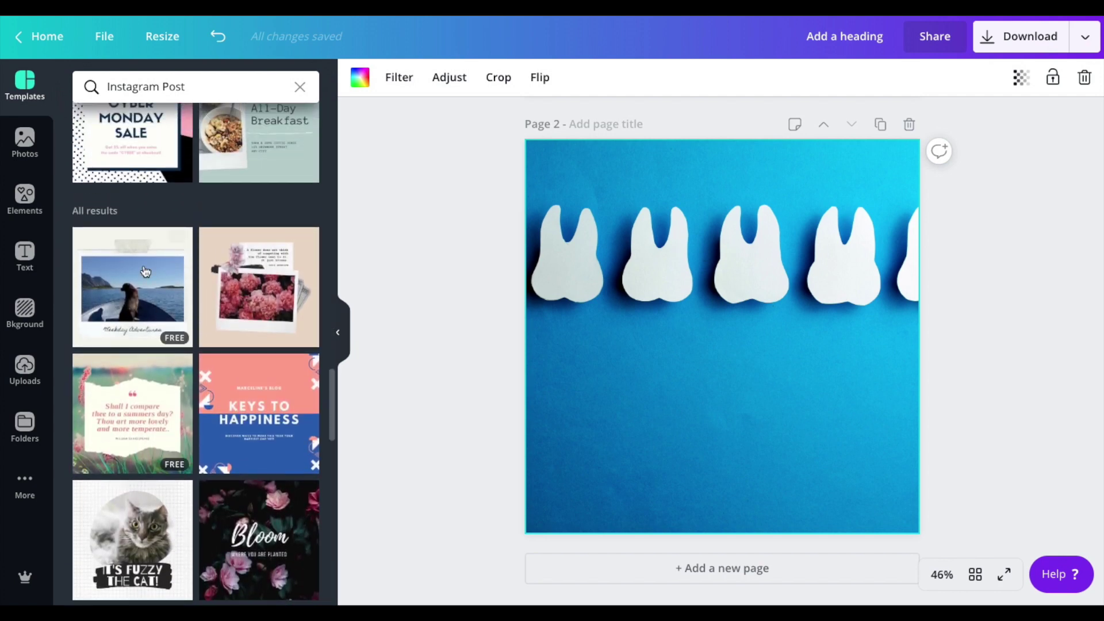
left_click(139, 235)
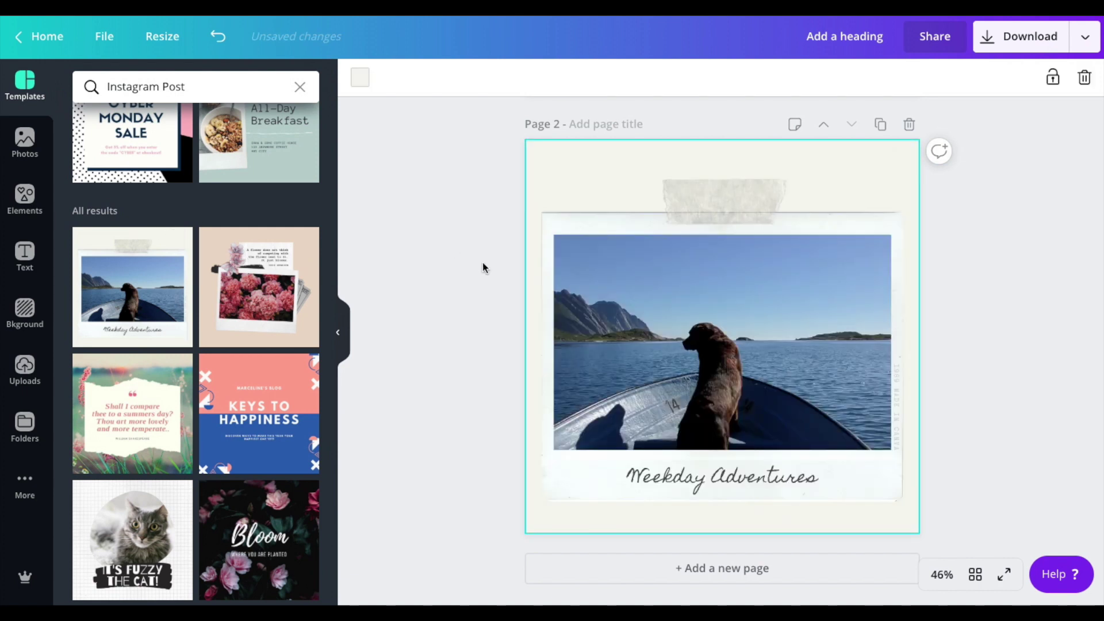
- Replace the dog photo in the polaroid frame with the uploaded toothbrushes photo
left_click(621, 268)
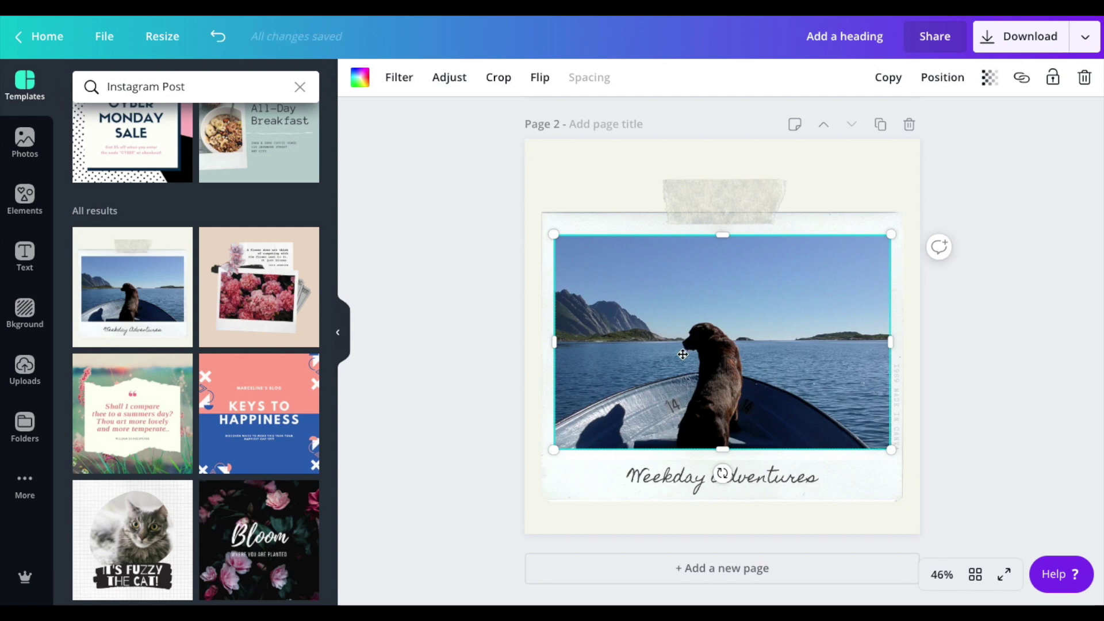
left_click(31, 374)
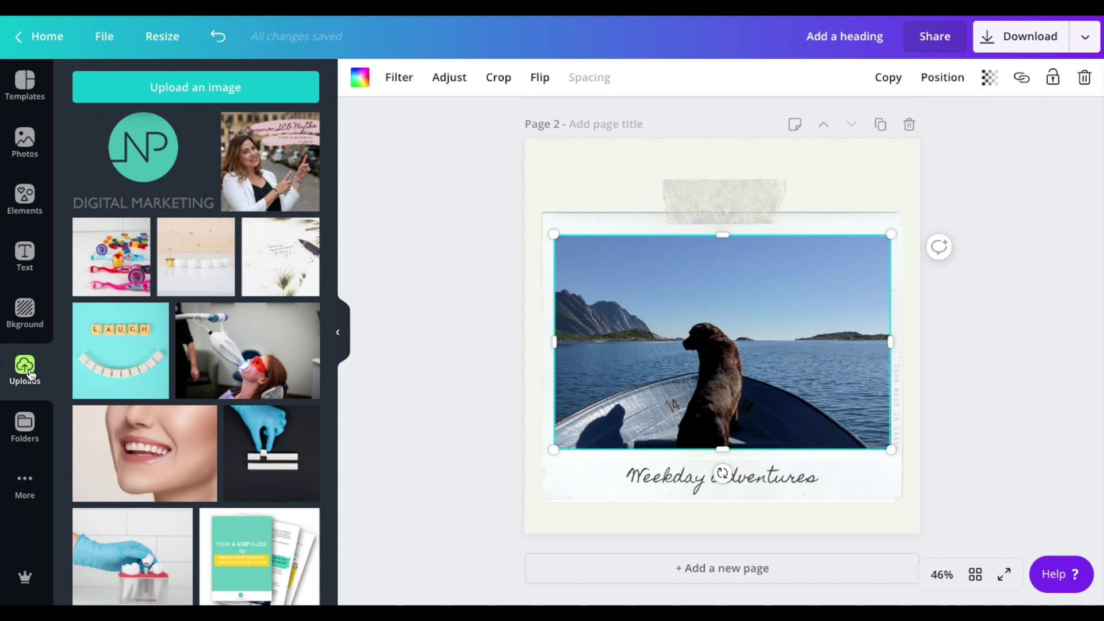
left_click_drag(127, 233, 664, 332)
left_click(432, 285)
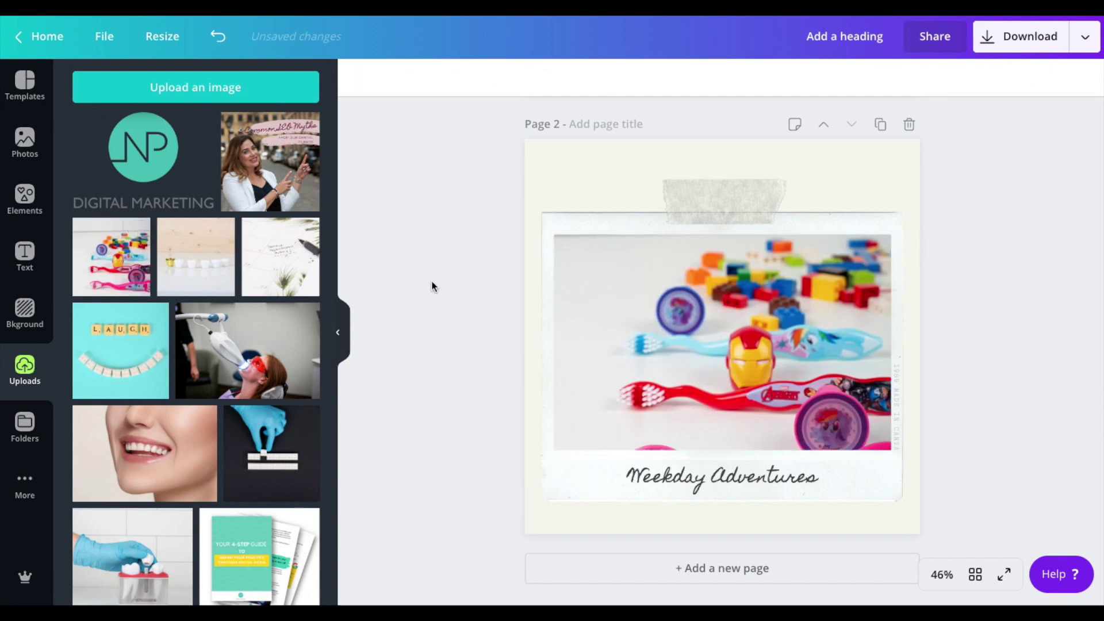
- Change the page background colour to white
left_click(573, 172)
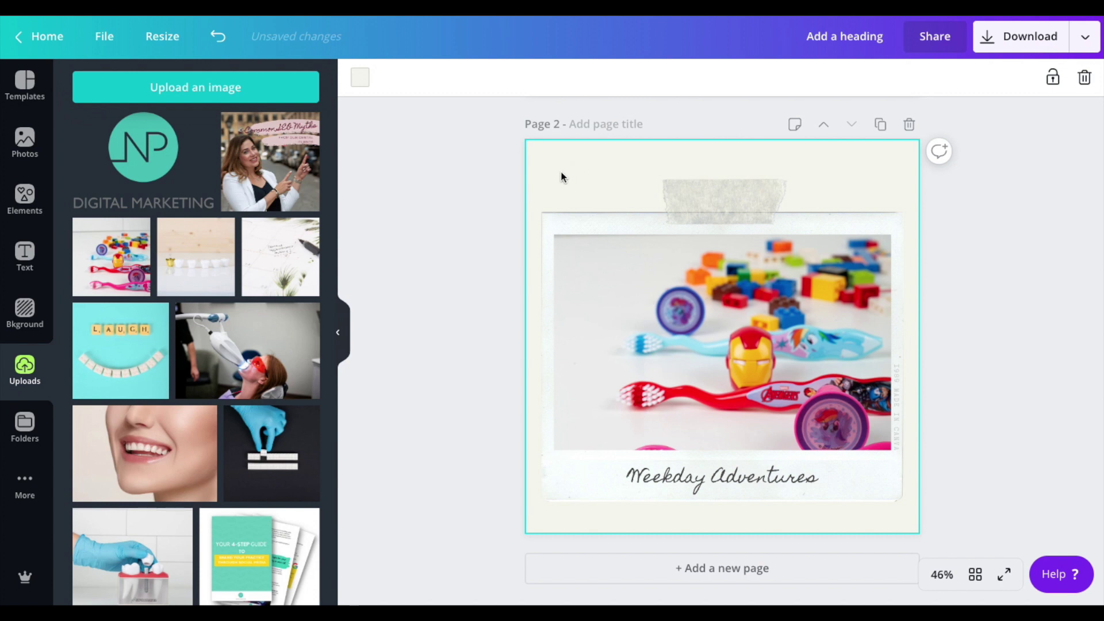
left_click(360, 80)
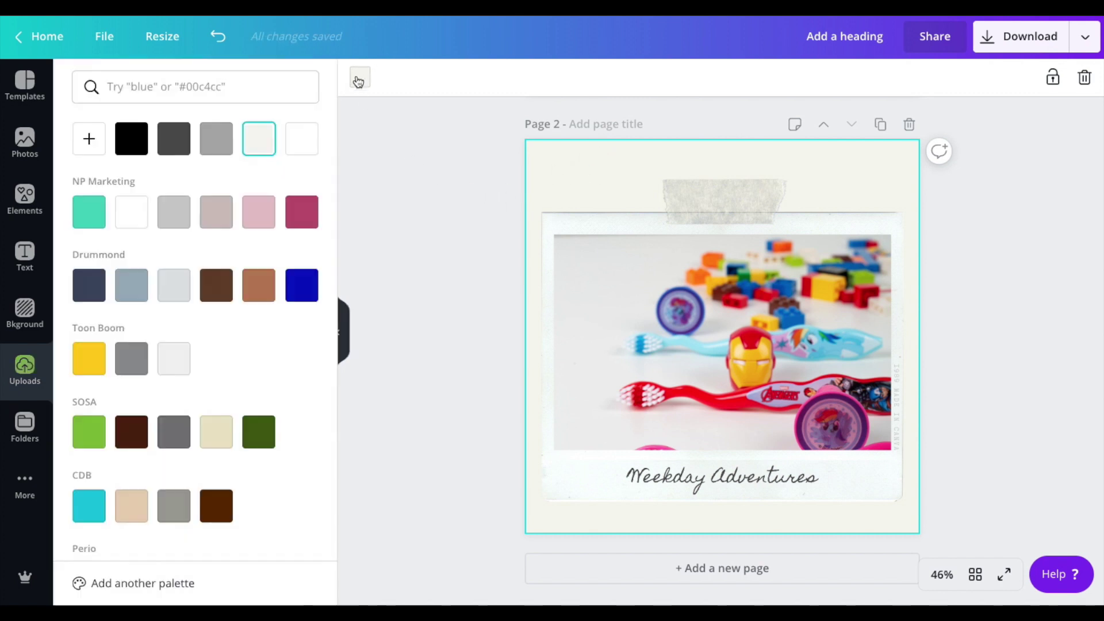
left_click(295, 157)
left_click(465, 154)
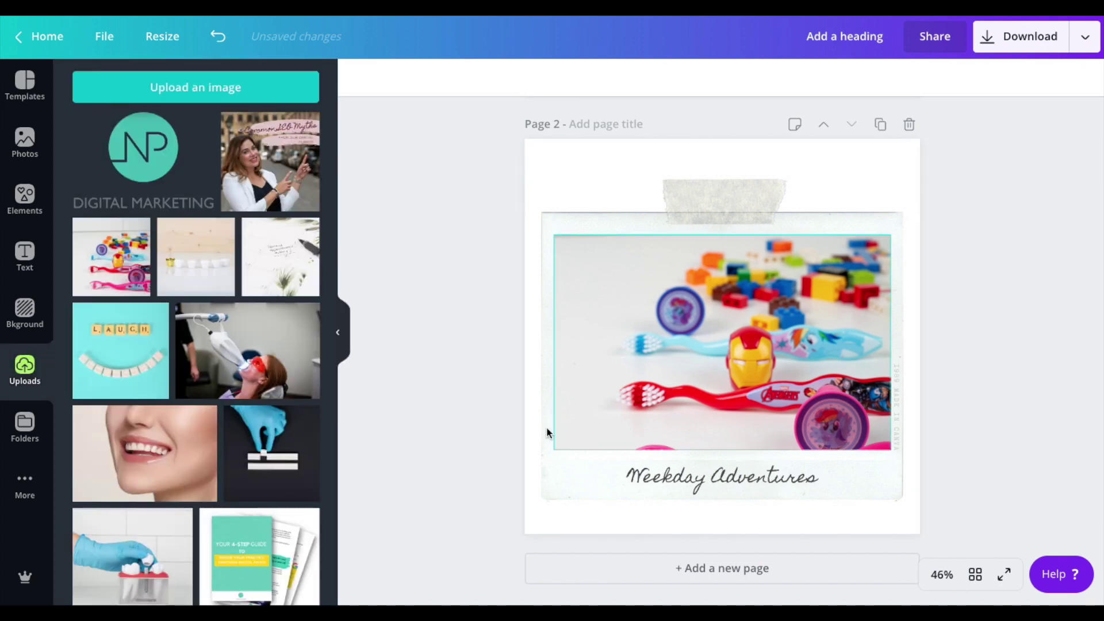
- Replace the 'Weekday Adventures' caption with 'Brushing can always be fun!'
double_click(707, 481)
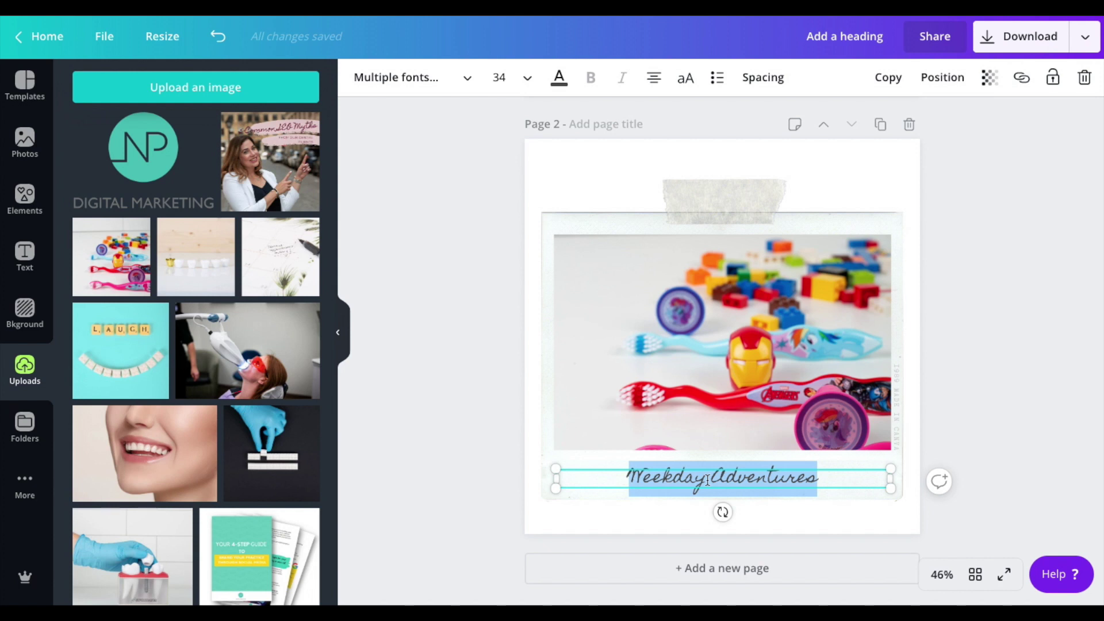
type("Bru")
key("BackSpace")
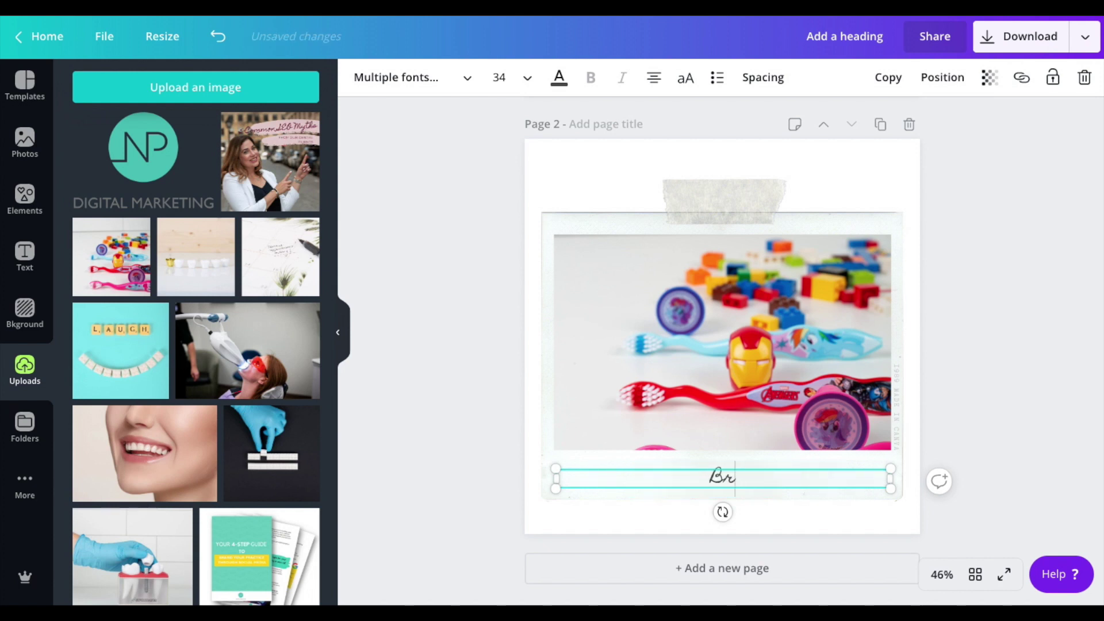
type("ushing can always be fu")
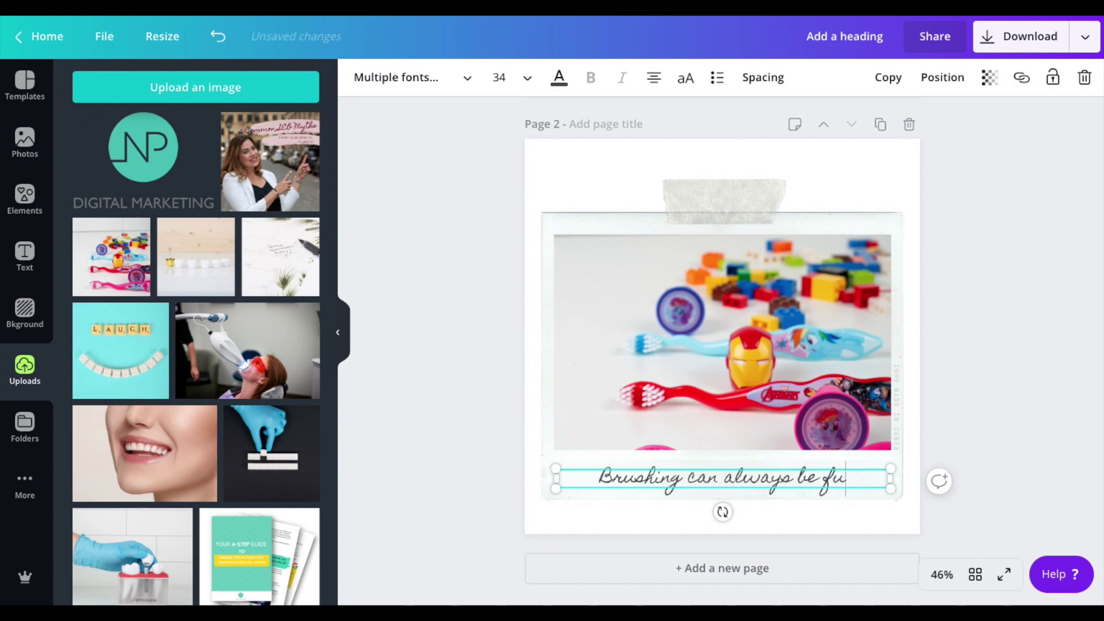
type("n!")
left_click(498, 365)
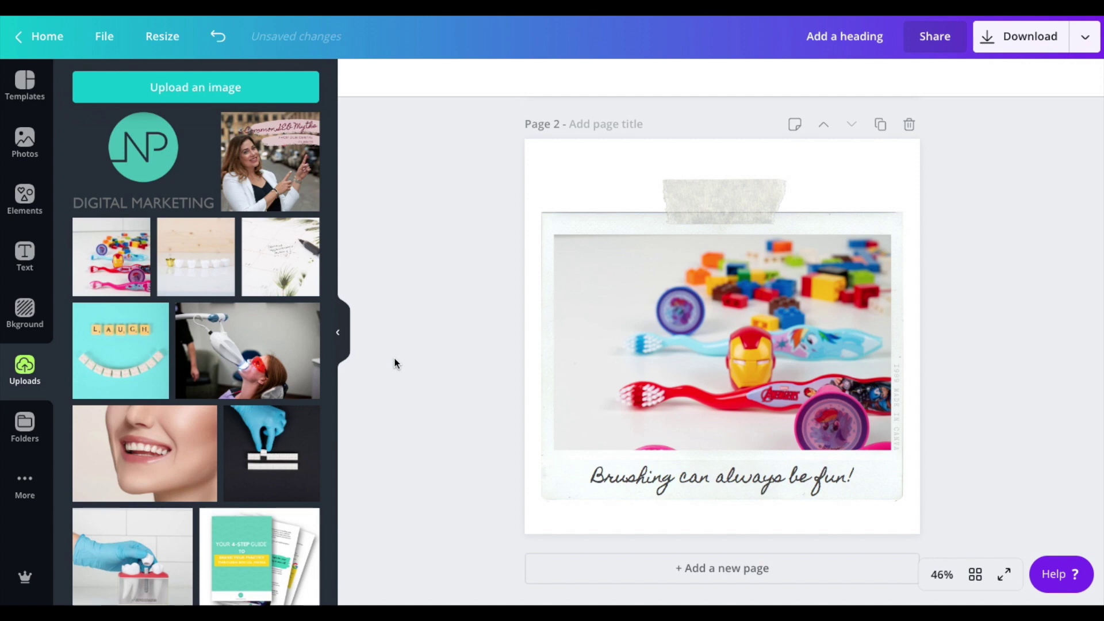
scroll(534, 322, "up", 8)
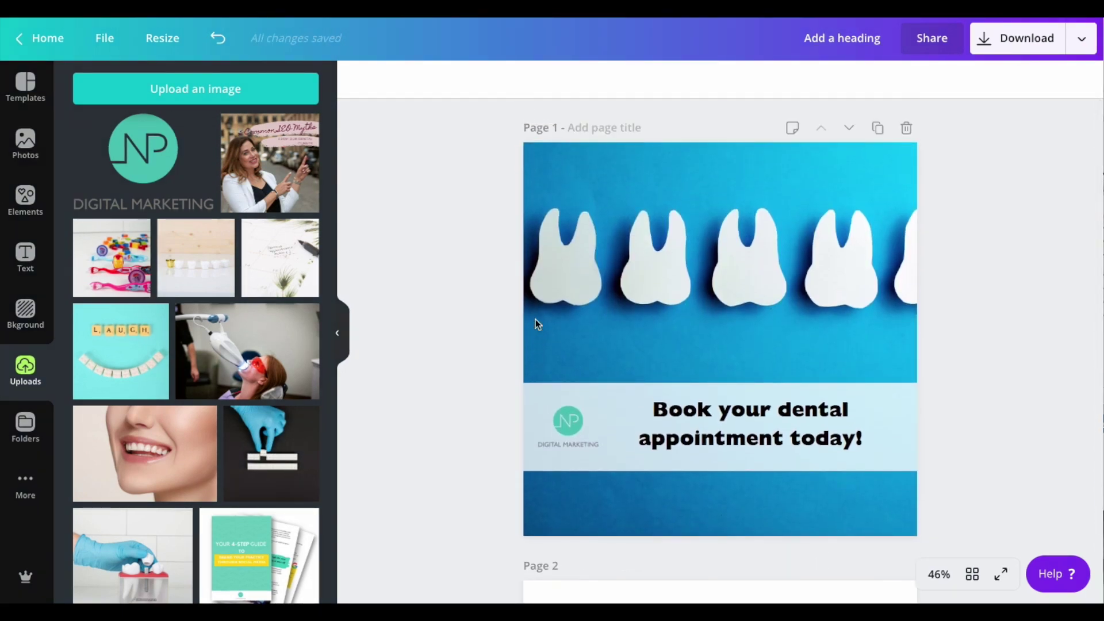
scroll(535, 320, "down", 6)
scroll(536, 322, "up", 6)
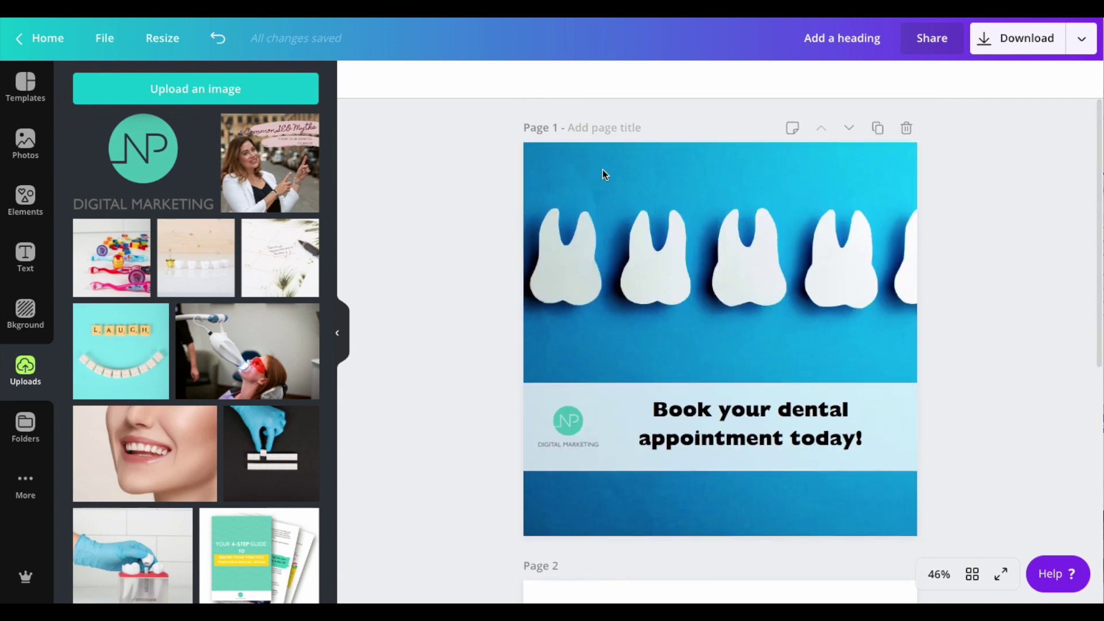
scroll(601, 172, "down", 6)
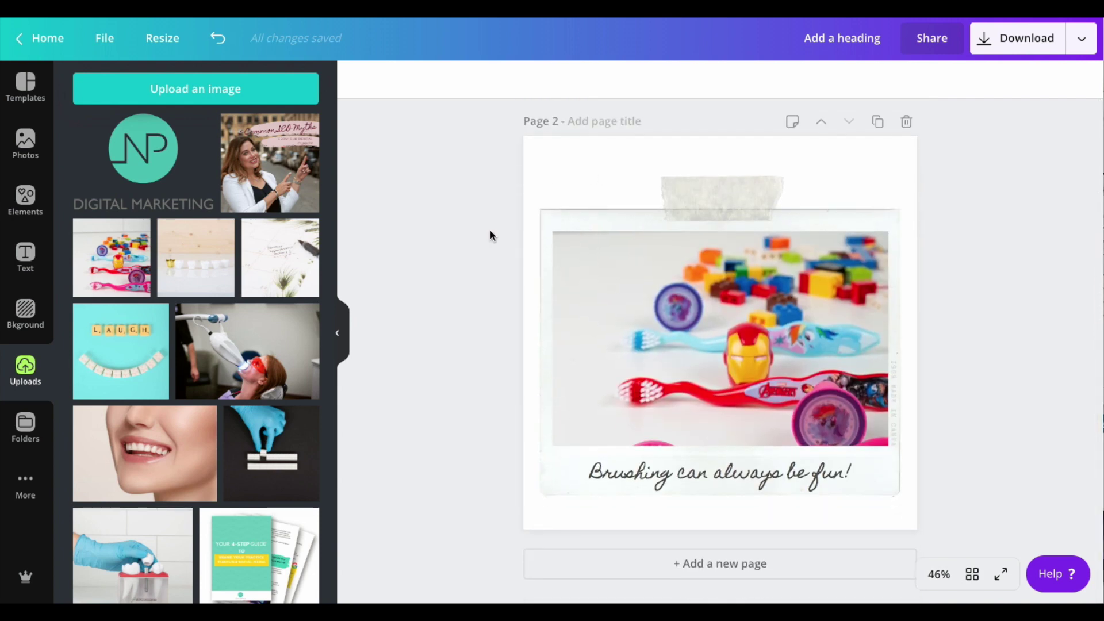
scroll(490, 230, "up", 6)
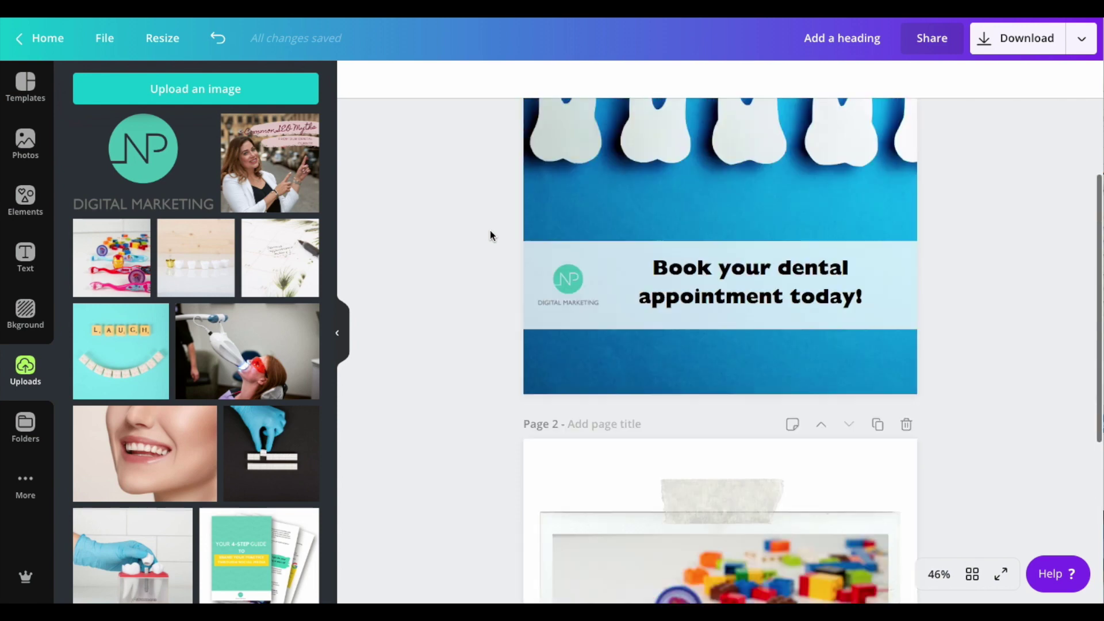
scroll(490, 230, "down", 6)
scroll(489, 230, "up", 6)
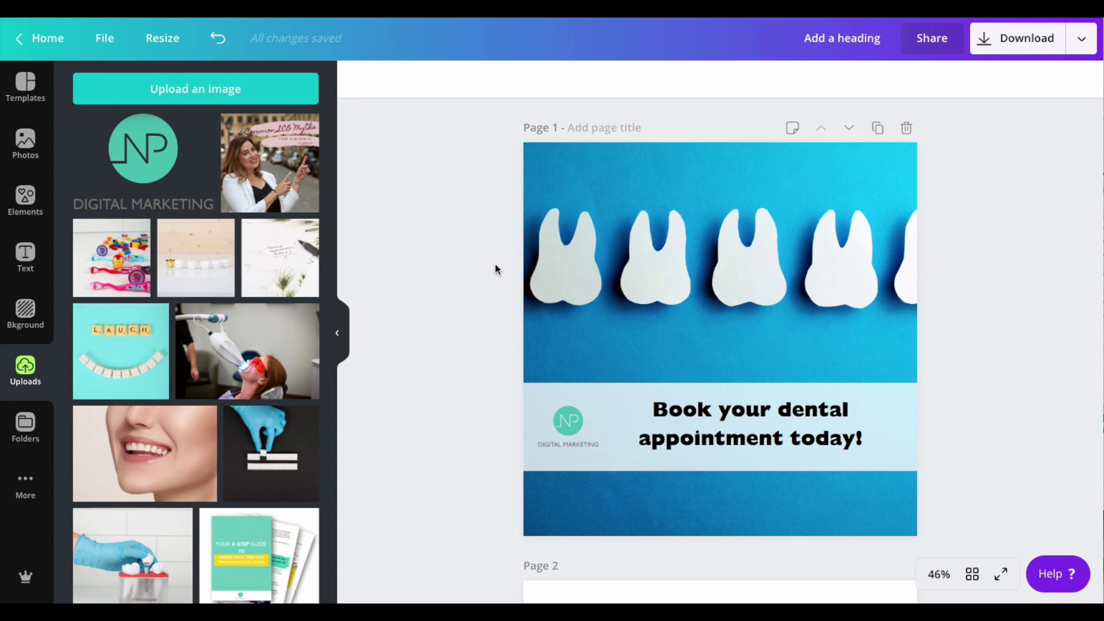
- In the download options, set Select pages to All pages instead of only Page 1
left_click(1015, 42)
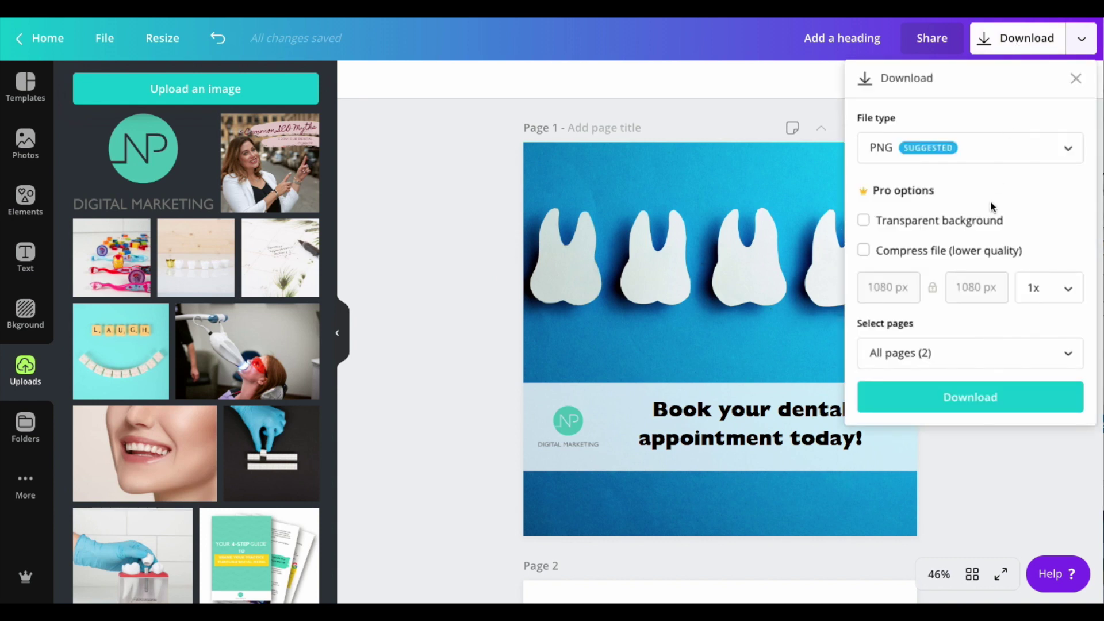
left_click(1063, 357)
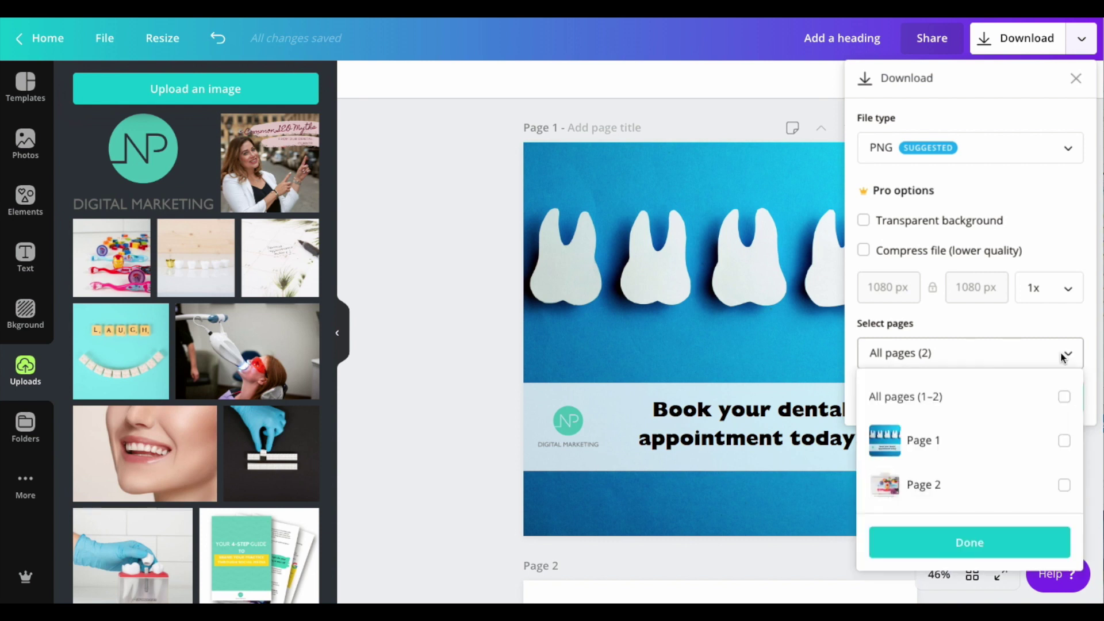
left_click(1064, 441)
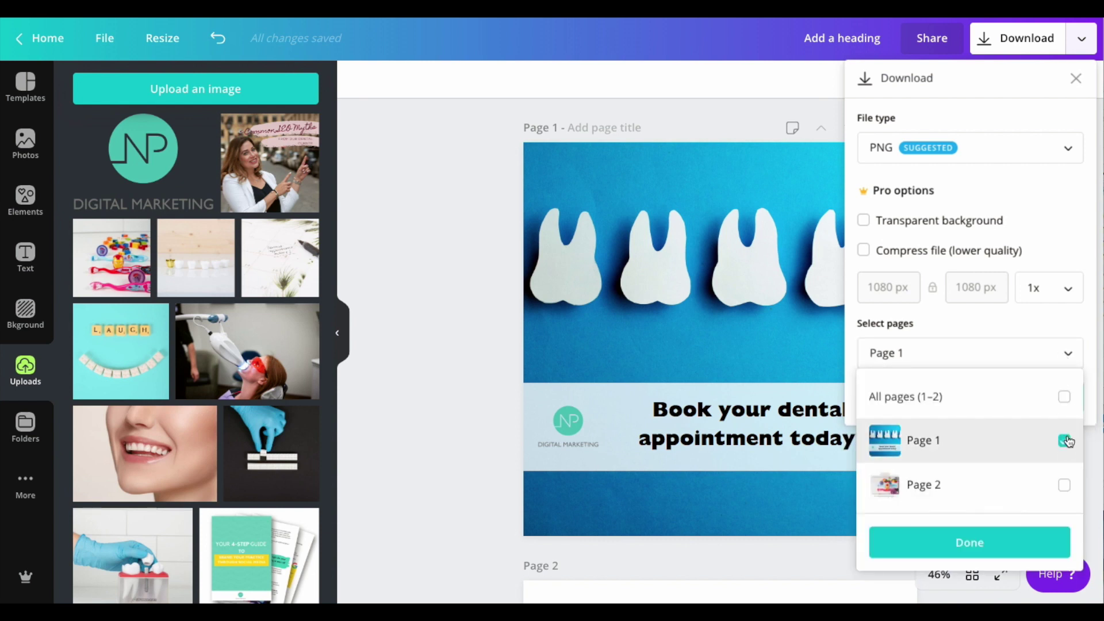
left_click(981, 546)
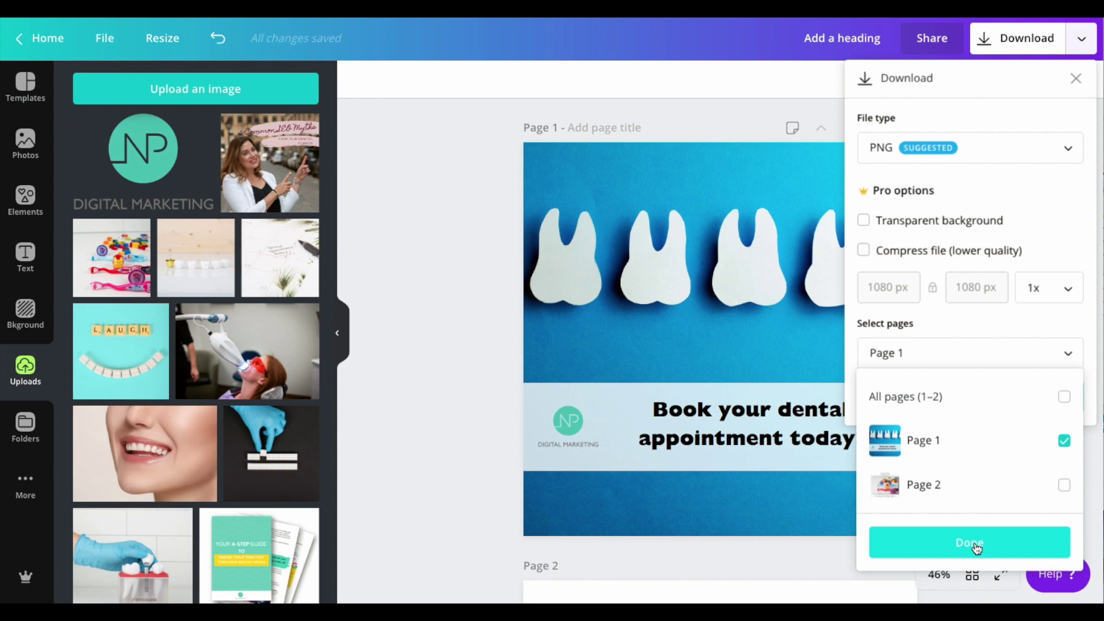
left_click(1038, 248)
left_click(1038, 352)
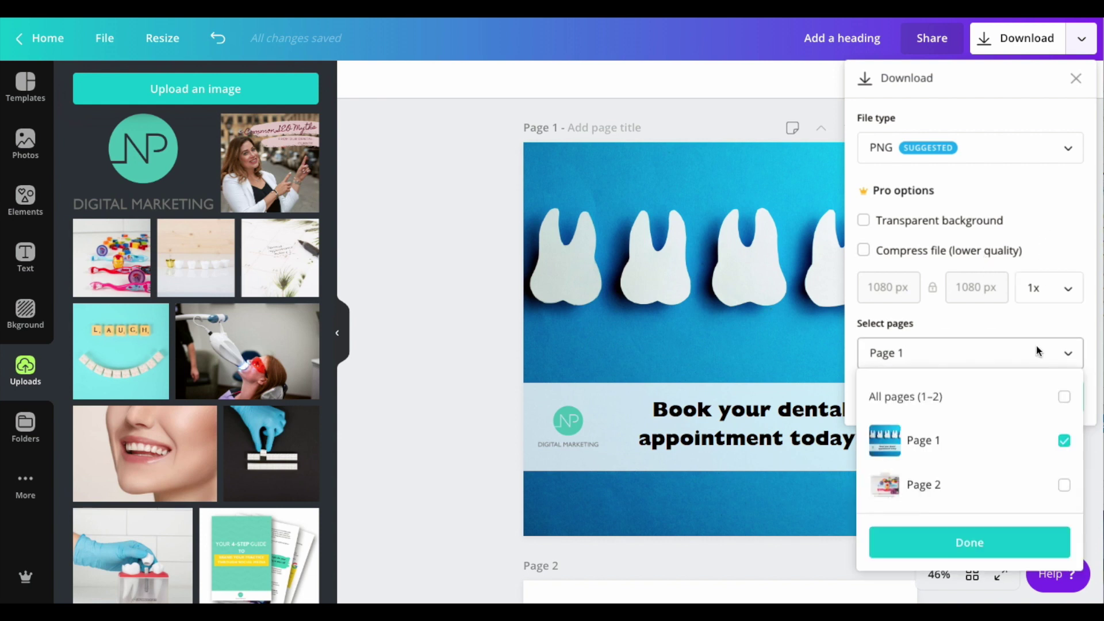
left_click(1065, 398)
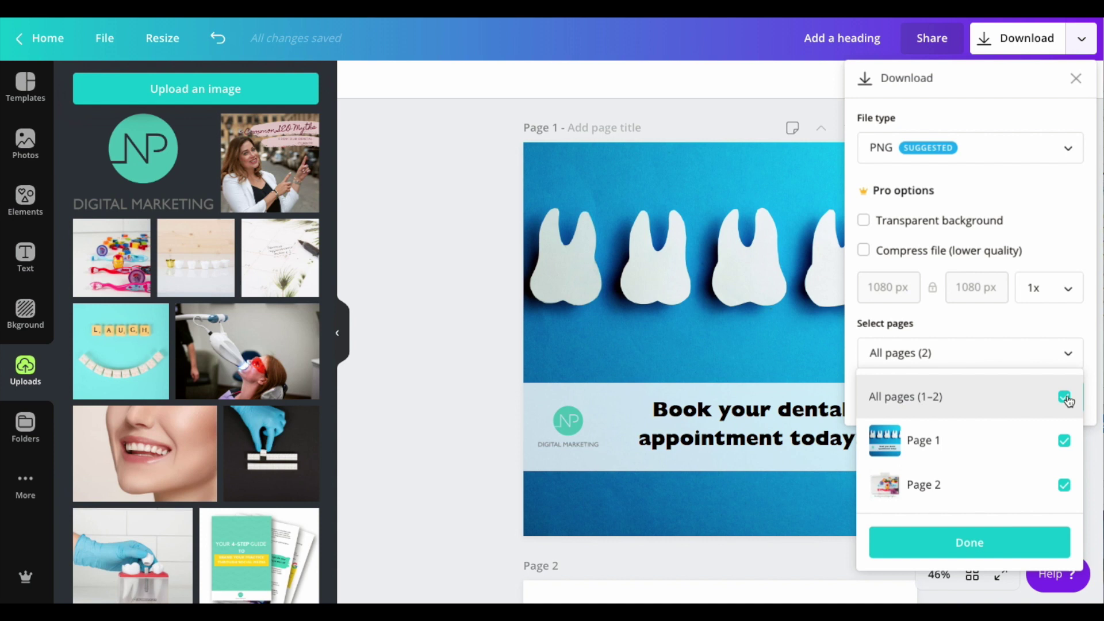
left_click(1063, 334)
- Keep PNG as the file type and download both pages
left_click(1041, 148)
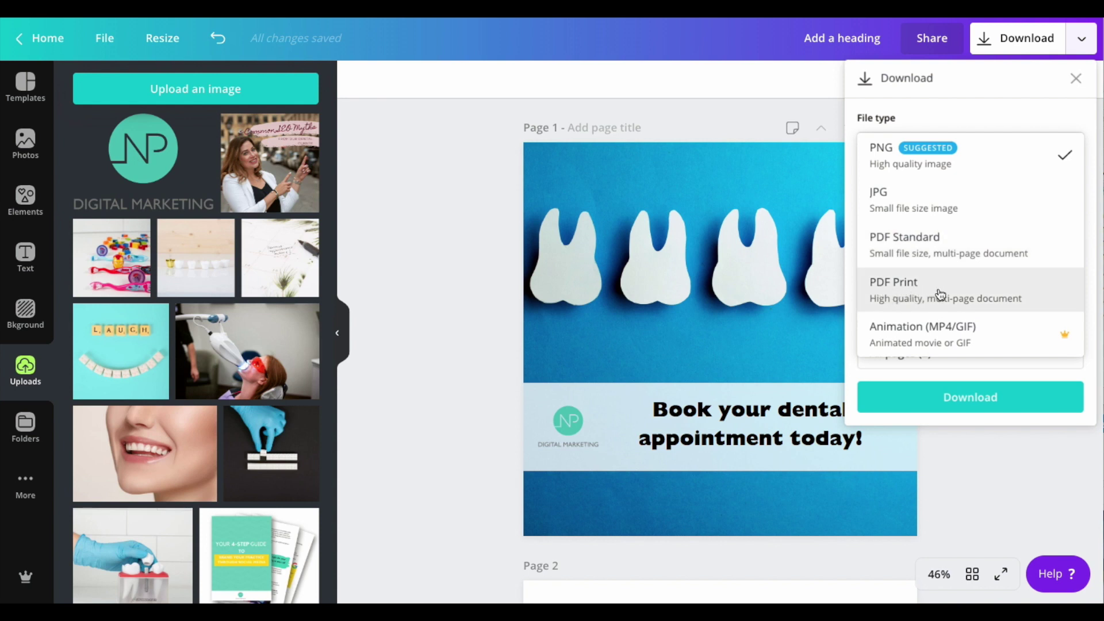
left_click(995, 370)
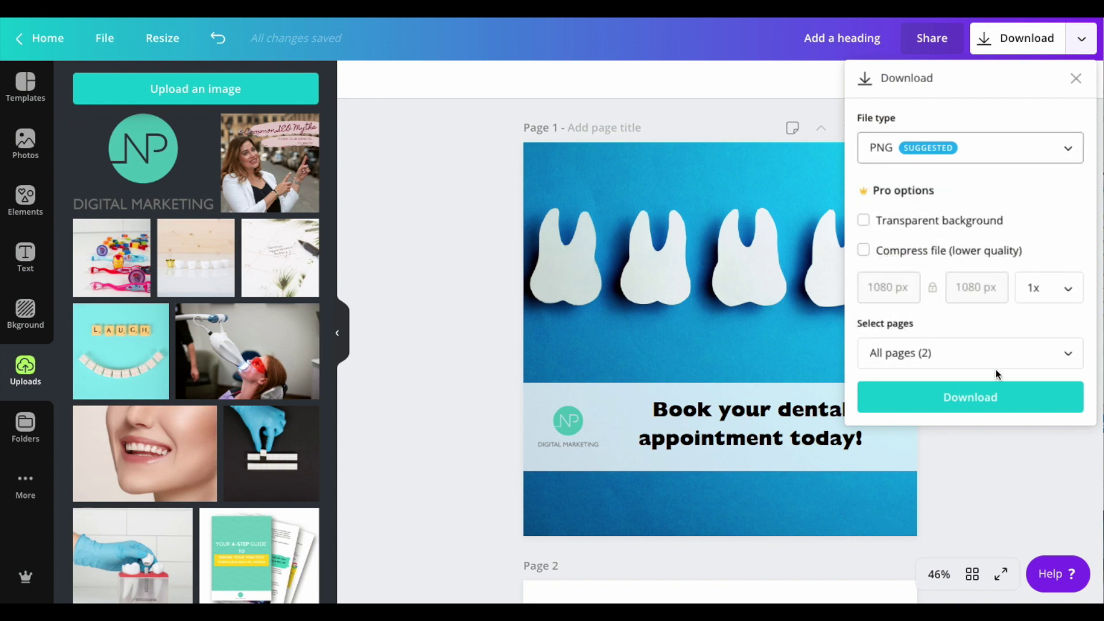
left_click(971, 398)
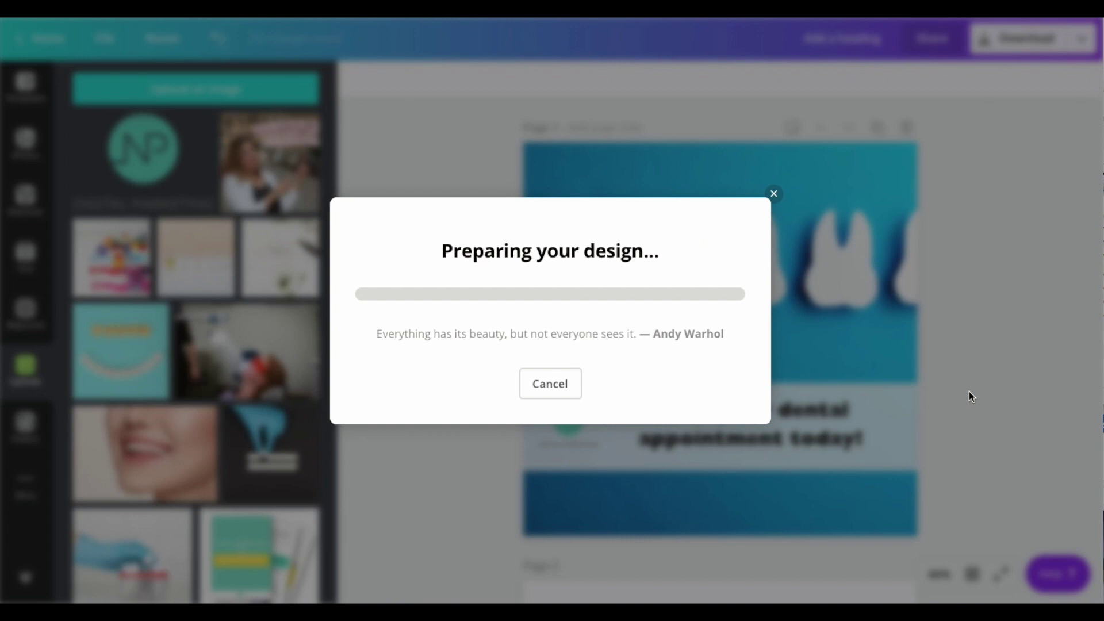